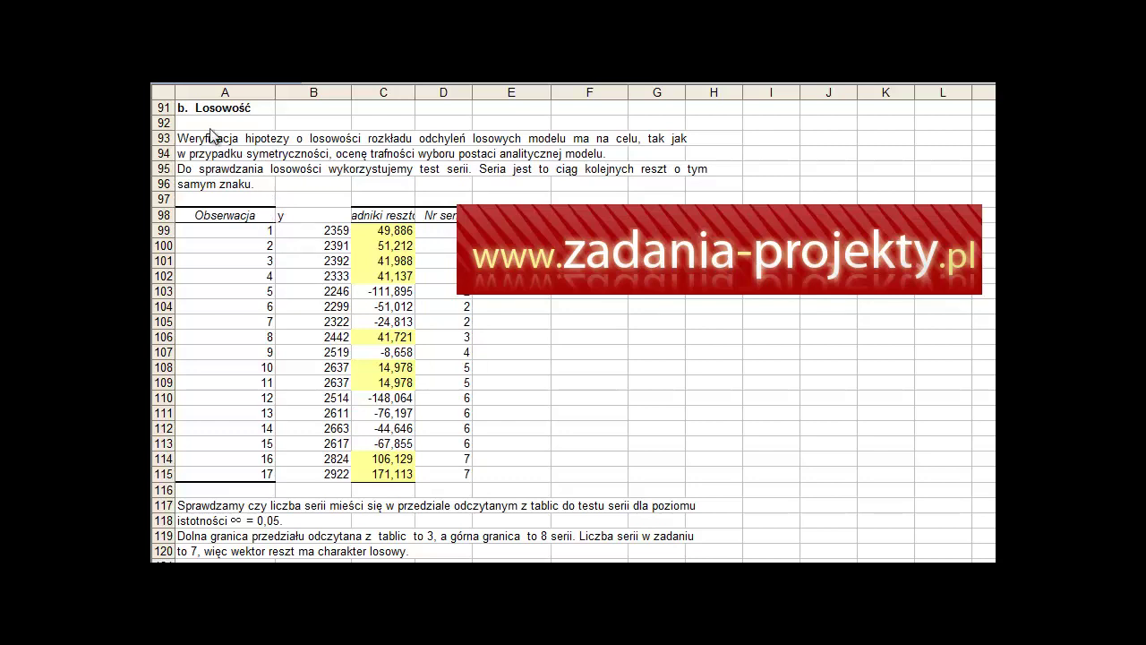
# - Move the website banner image away from the Nr serii column so that the column's values are uncovered
pyautogui.click(255, 109)
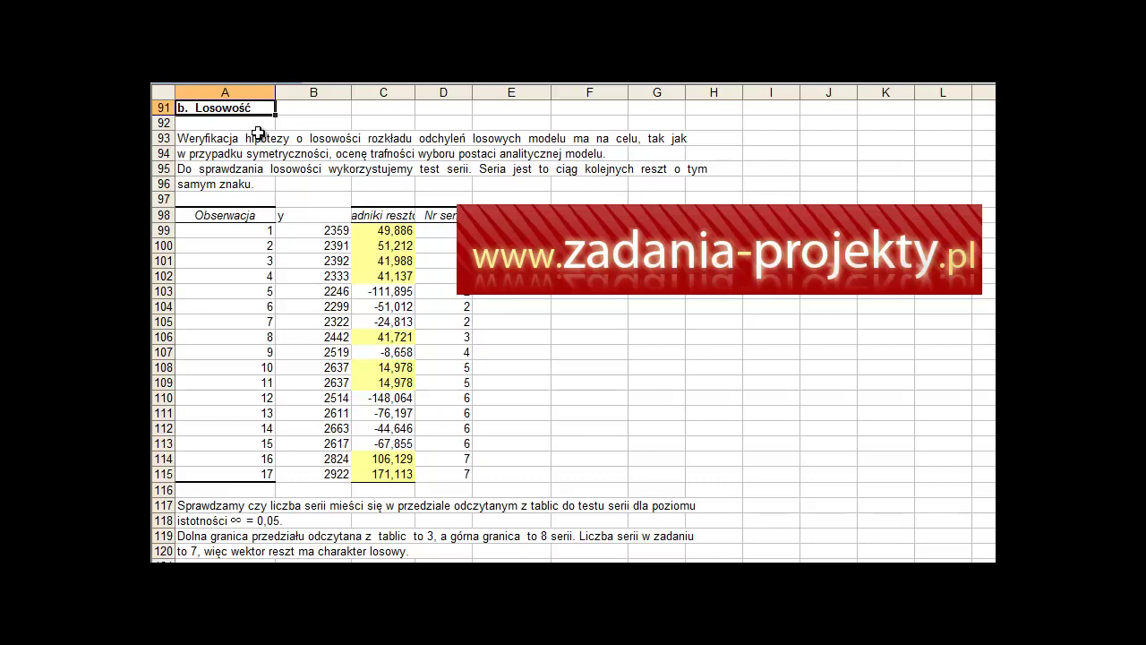
pyautogui.click(211, 154)
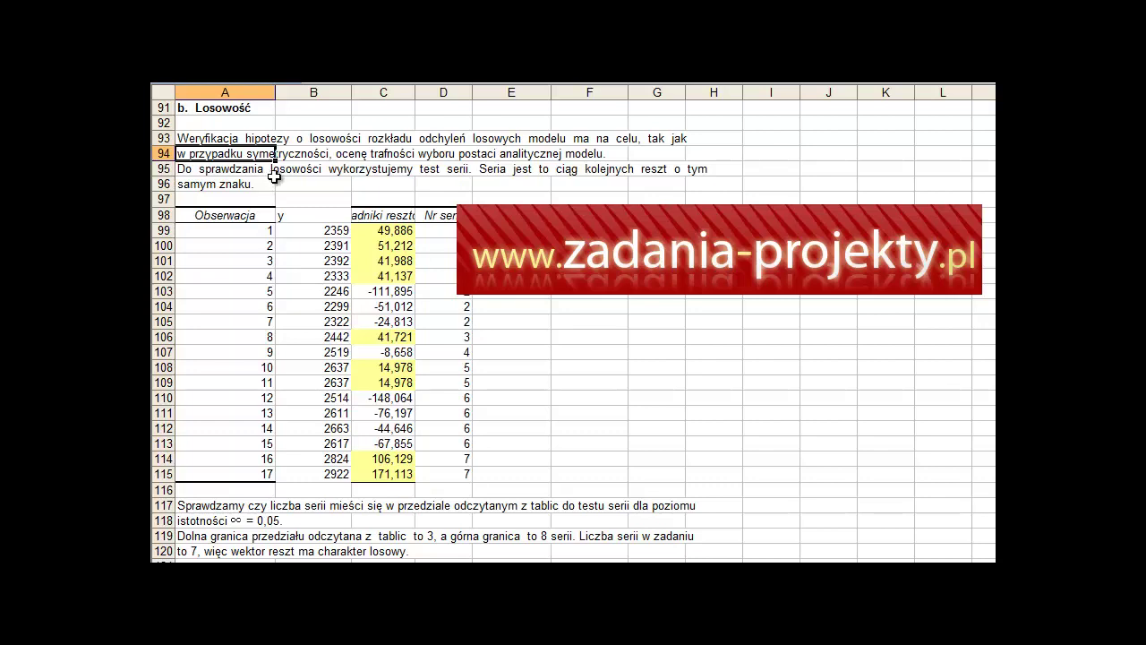
pyautogui.click(232, 171)
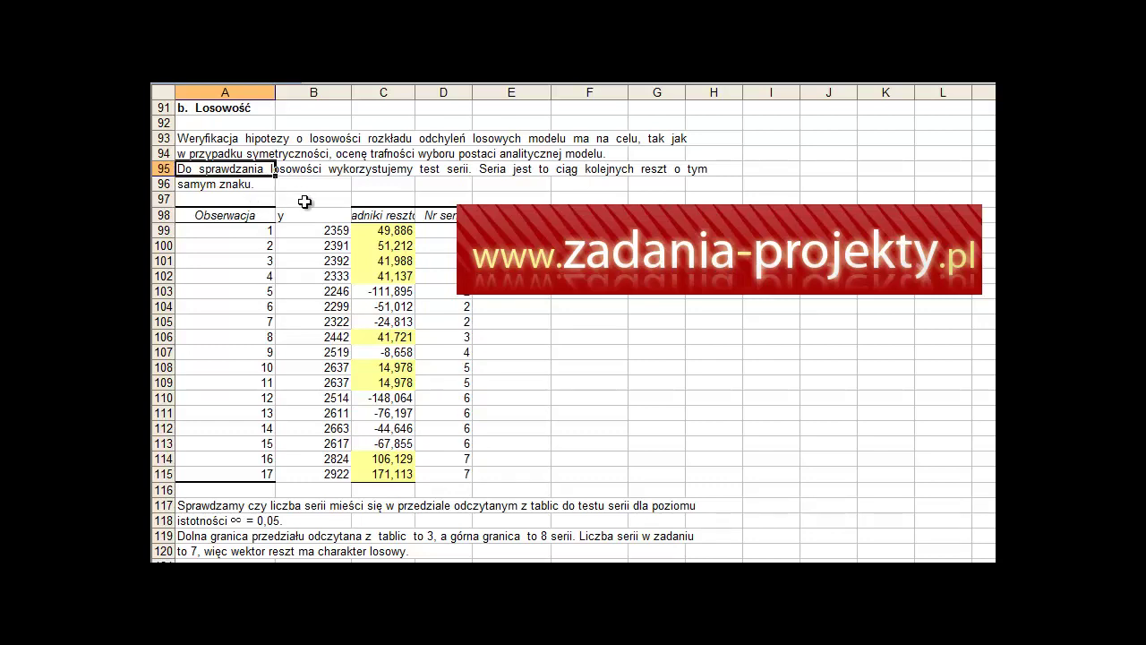
pyautogui.moveTo(490, 229); pyautogui.dragTo(523, 211)
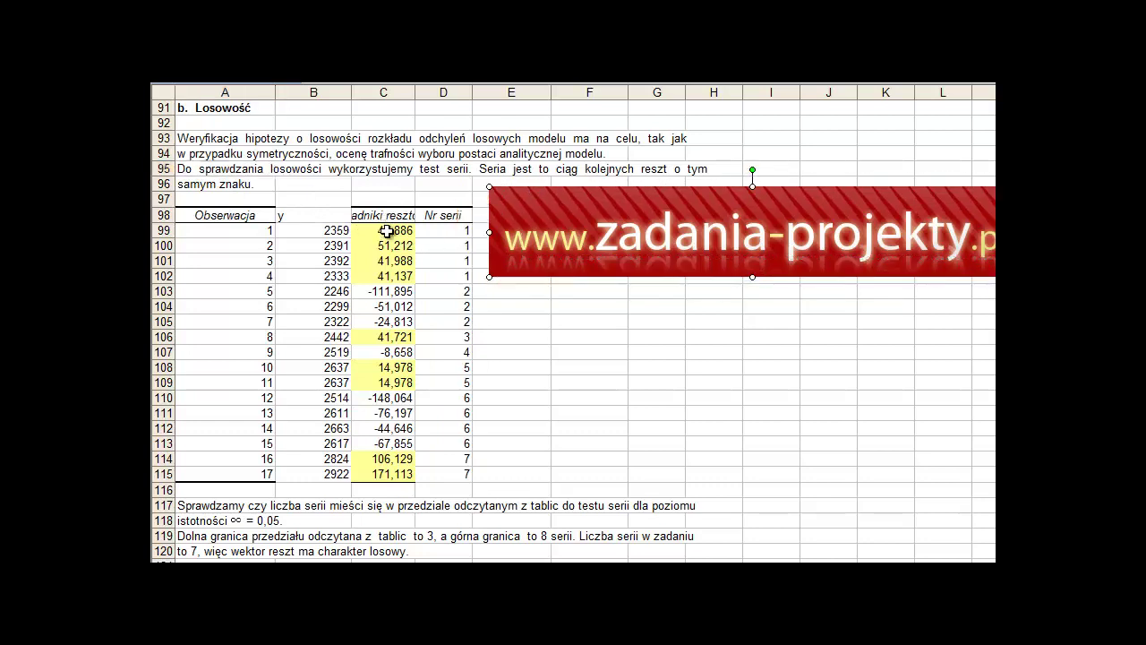
# - Examine the first two runs of same-sign residuals in rows 99–105 together with their Nr serii numbers
pyautogui.moveTo(385, 230); pyautogui.dragTo(430, 278)
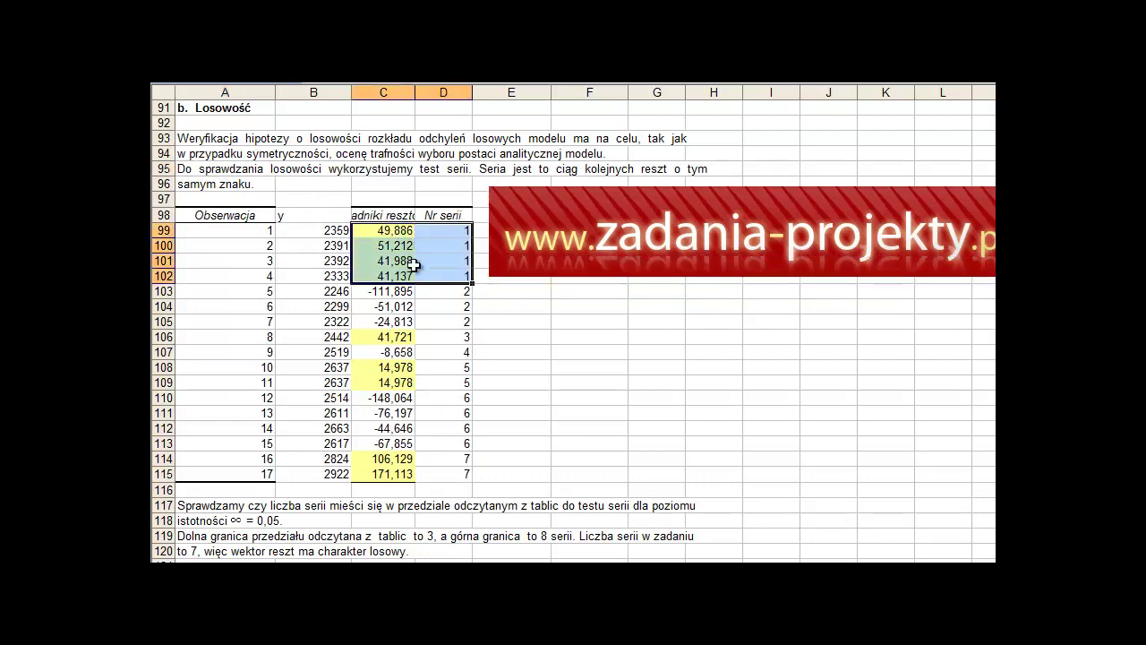
pyautogui.moveTo(396, 233); pyautogui.dragTo(394, 269)
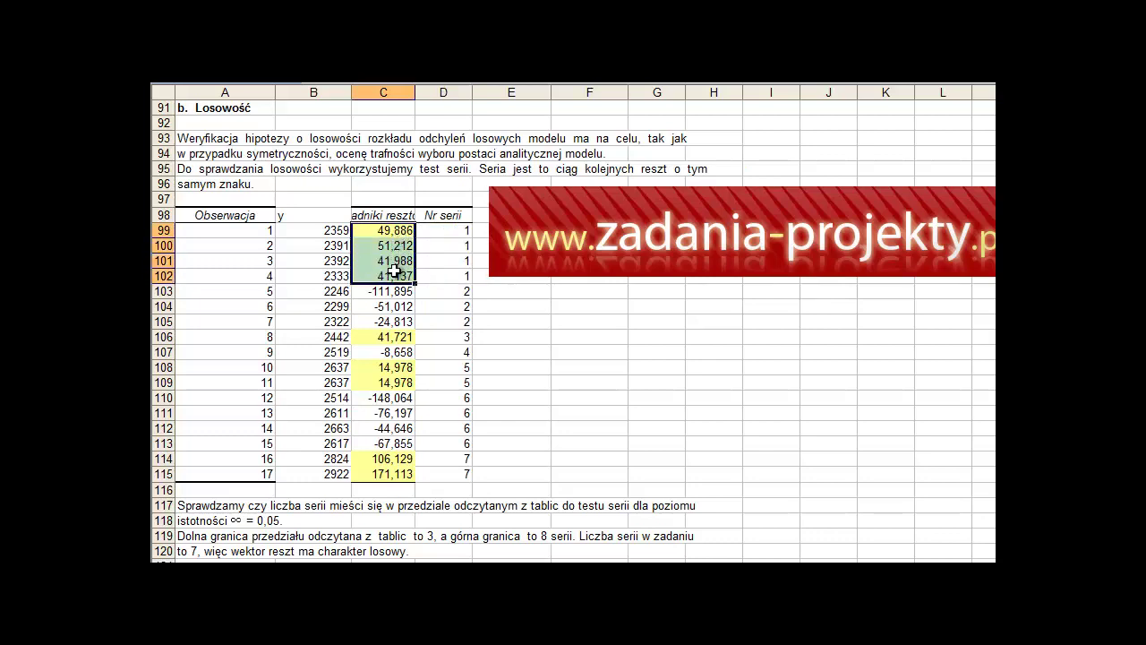
pyautogui.moveTo(449, 231); pyautogui.dragTo(440, 274)
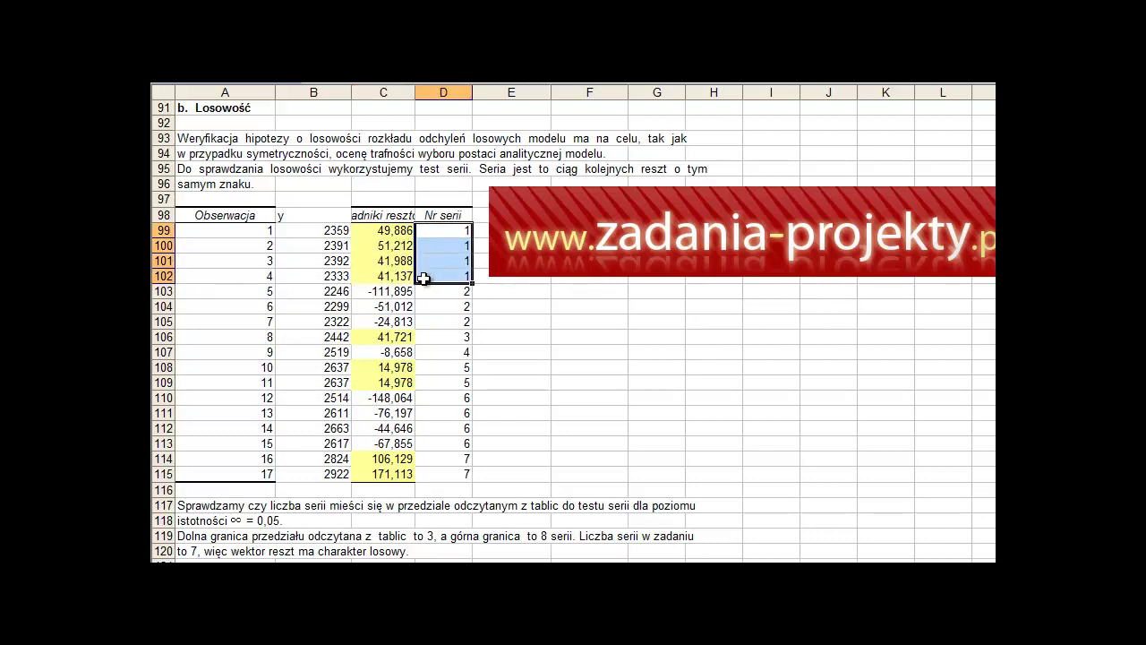
pyautogui.keyDown('shift'); pyautogui.click(408, 278); pyautogui.keyUp('shift')
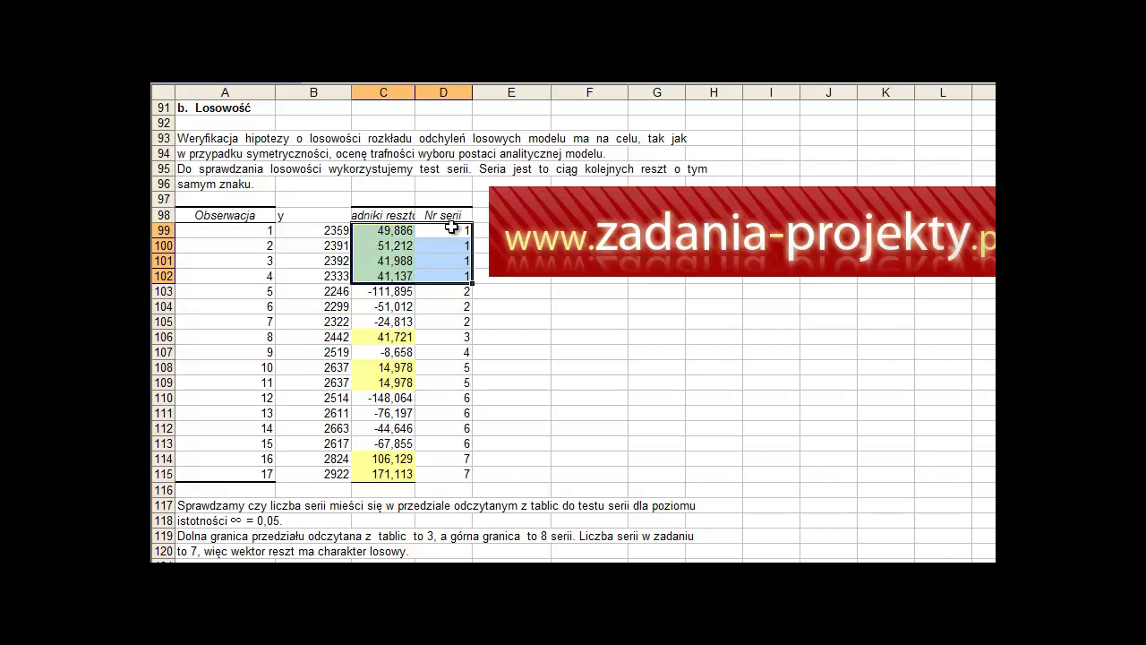
pyautogui.moveTo(403, 291); pyautogui.dragTo(400, 312)
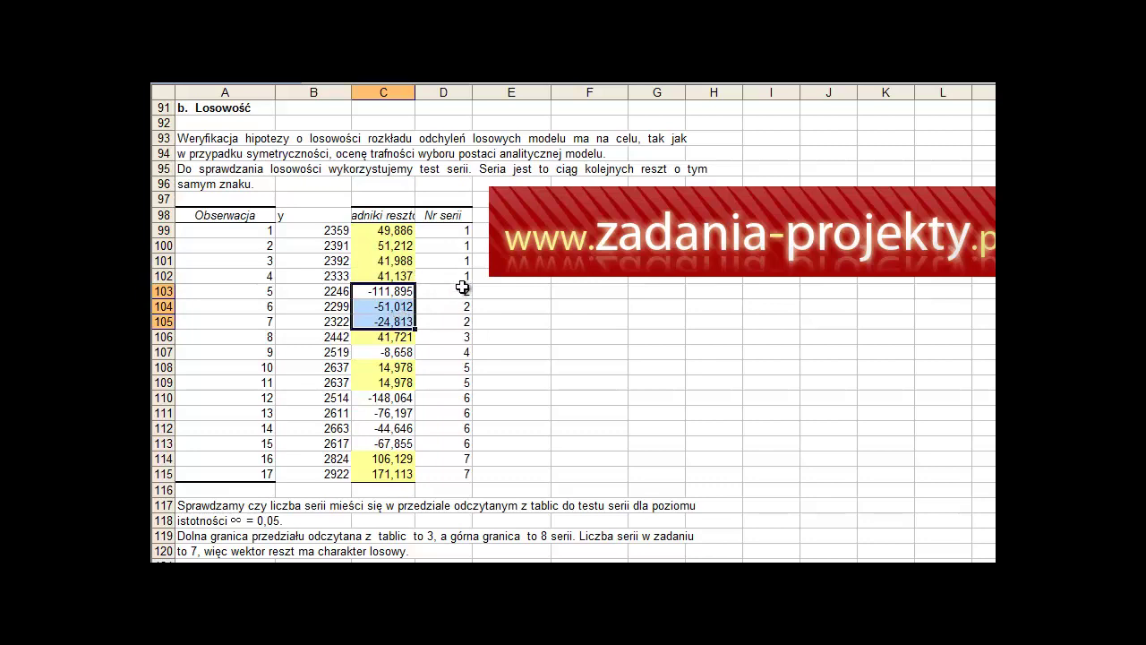
pyautogui.moveTo(462, 286); pyautogui.dragTo(455, 319)
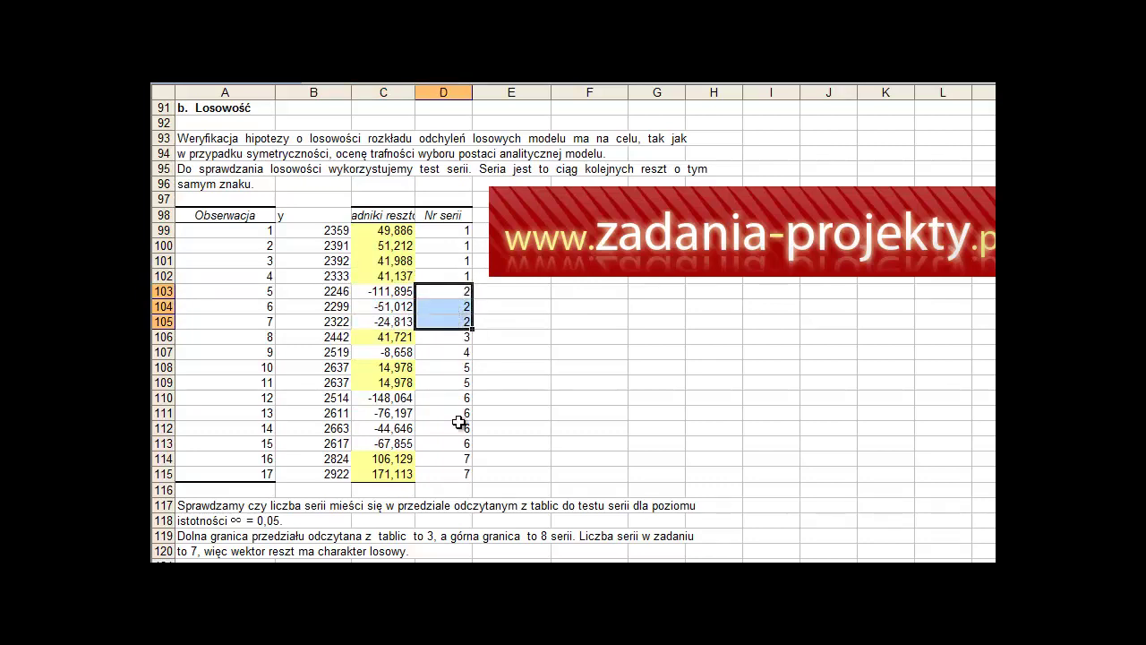
# - Examine the remaining runs of same-sign residuals in rows 106–115 and the series numbers assigned to them
pyautogui.click(407, 338)
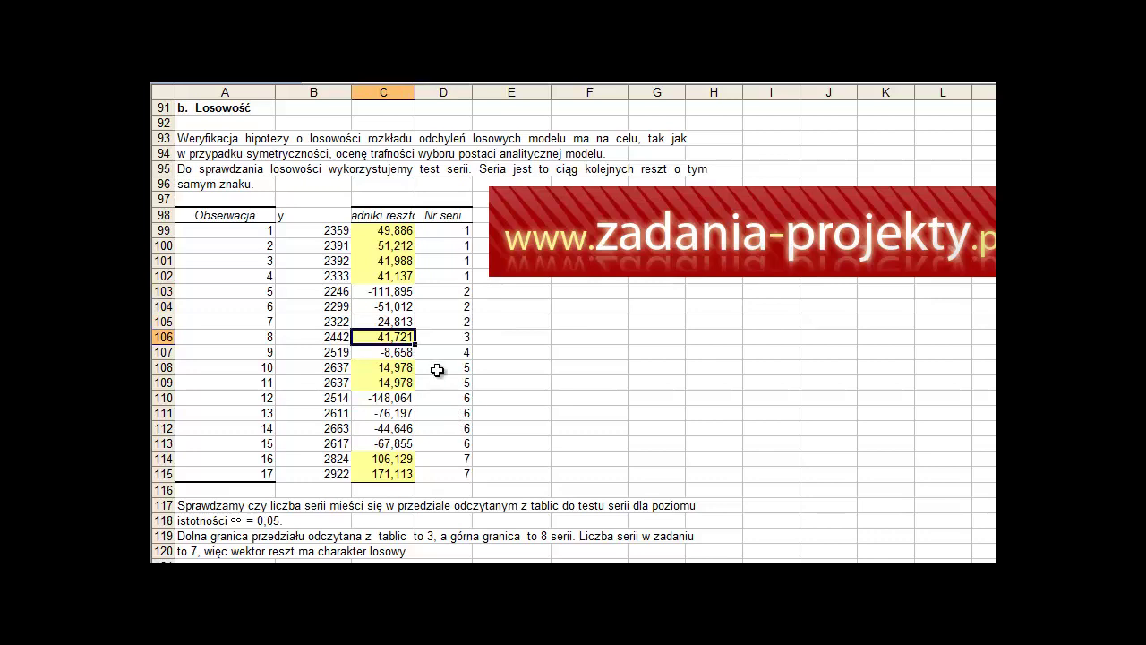
pyautogui.click(442, 338)
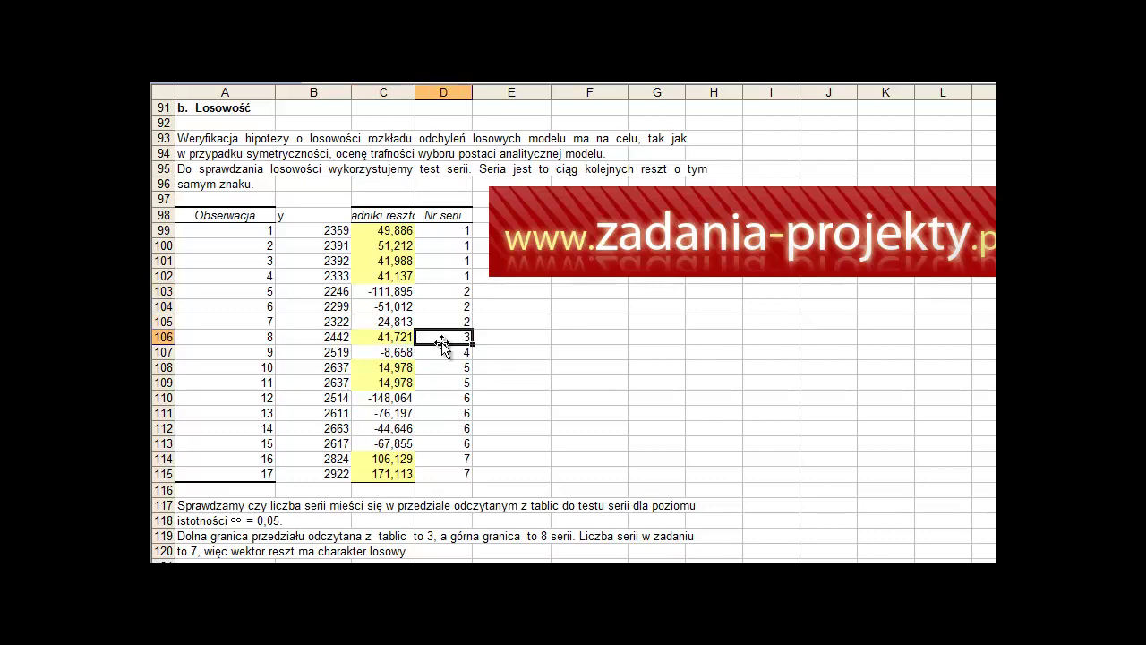
pyautogui.click(379, 352)
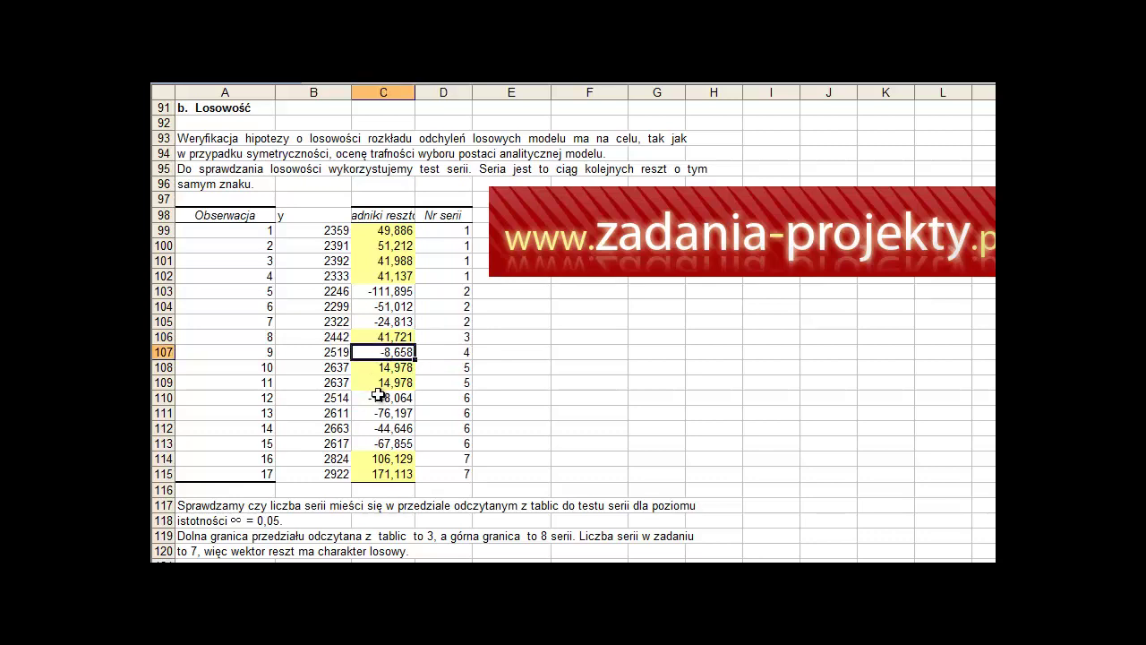
pyautogui.click(445, 352)
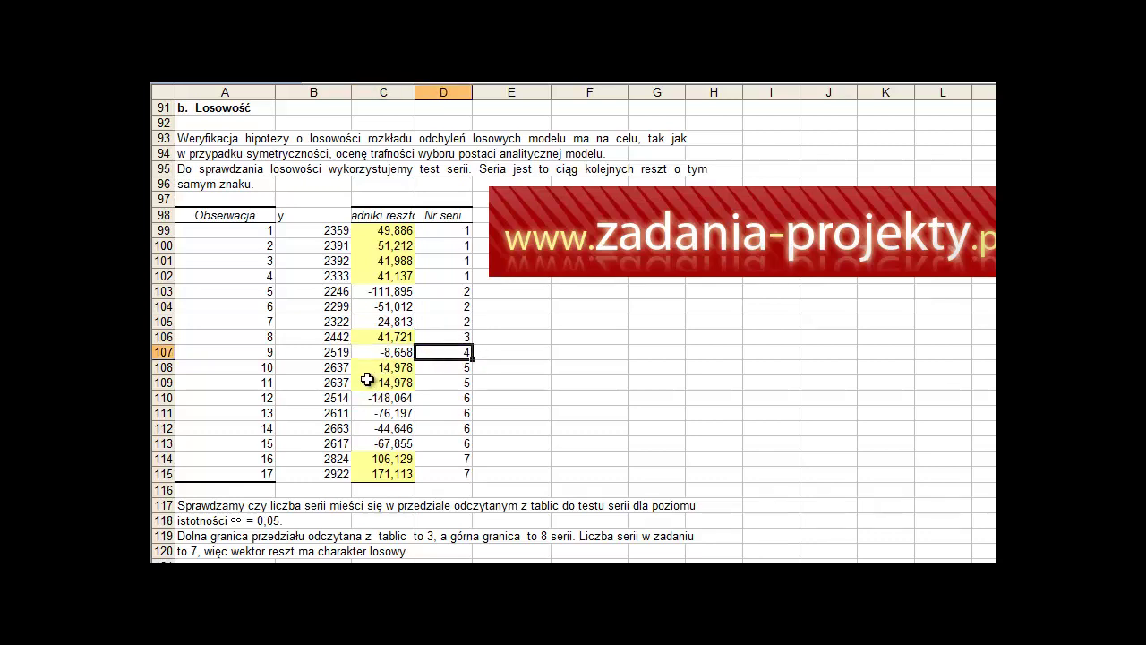
pyautogui.moveTo(371, 367); pyautogui.dragTo(370, 382)
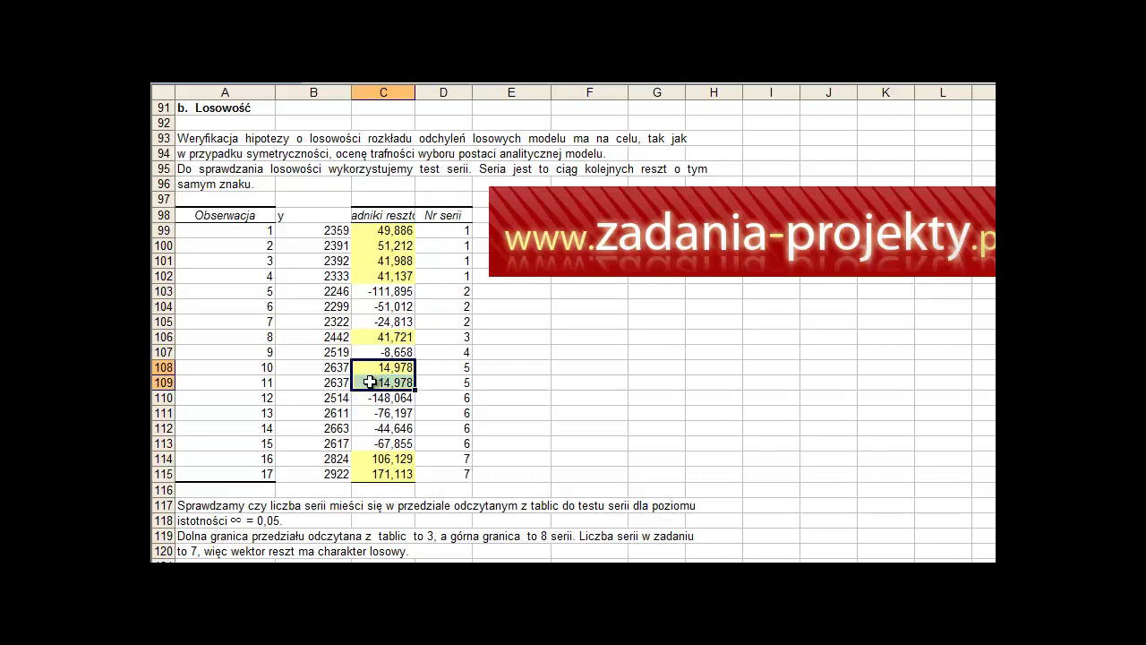
pyautogui.click(439, 368)
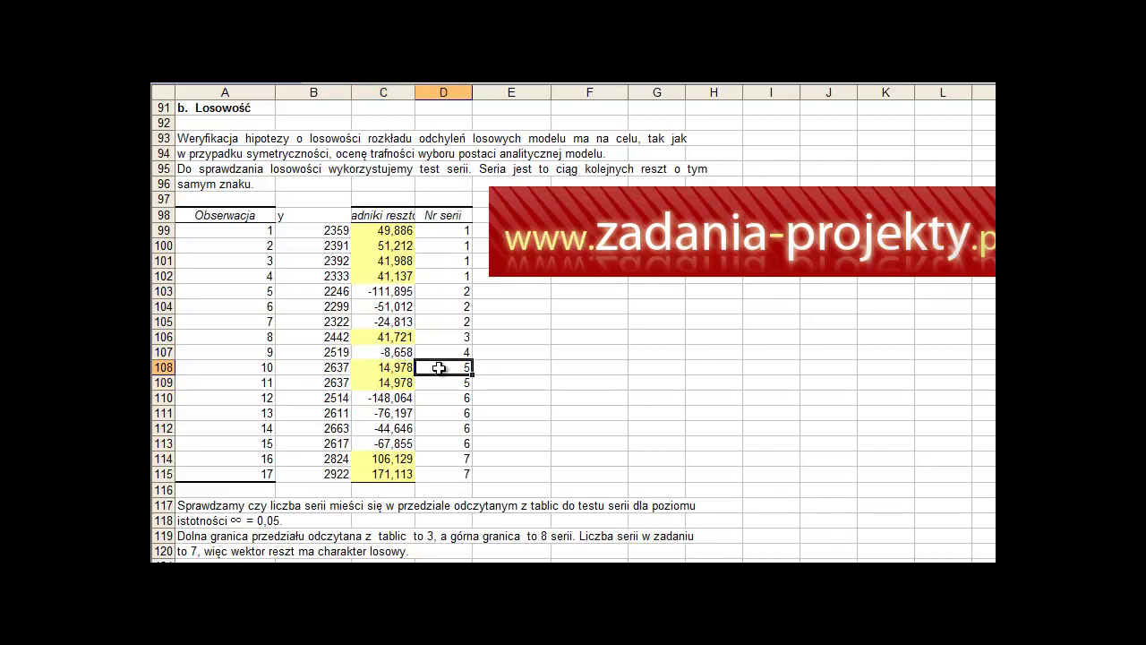
pyautogui.moveTo(439, 368); pyautogui.dragTo(440, 382)
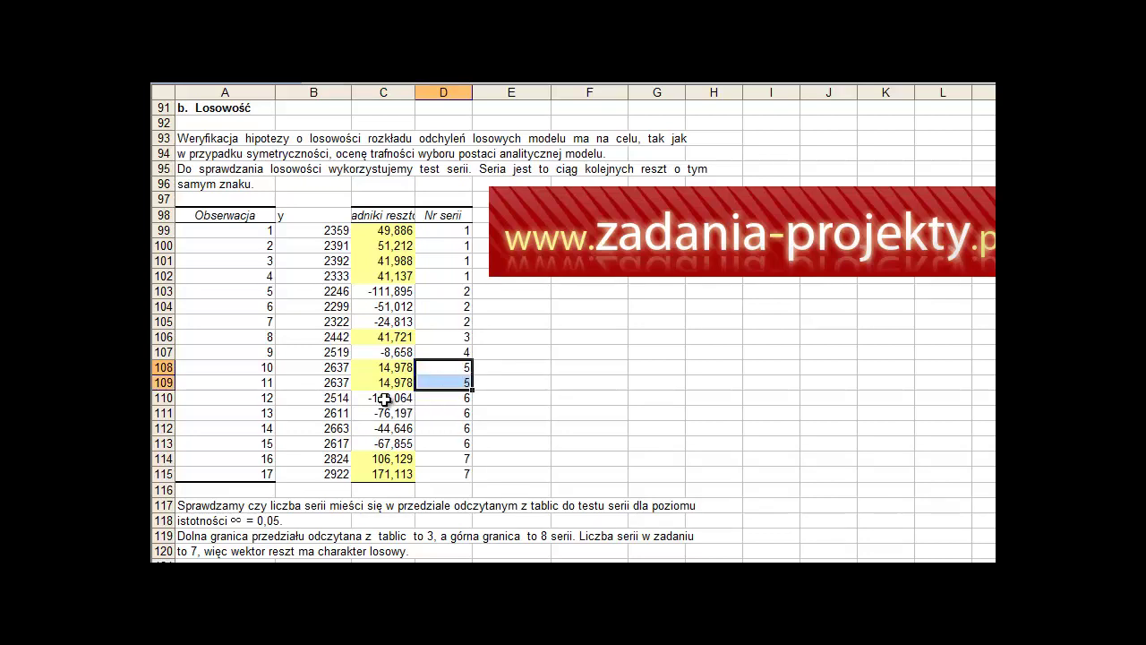
pyautogui.moveTo(379, 397); pyautogui.dragTo(394, 444)
pyautogui.moveTo(466, 397); pyautogui.dragTo(457, 443)
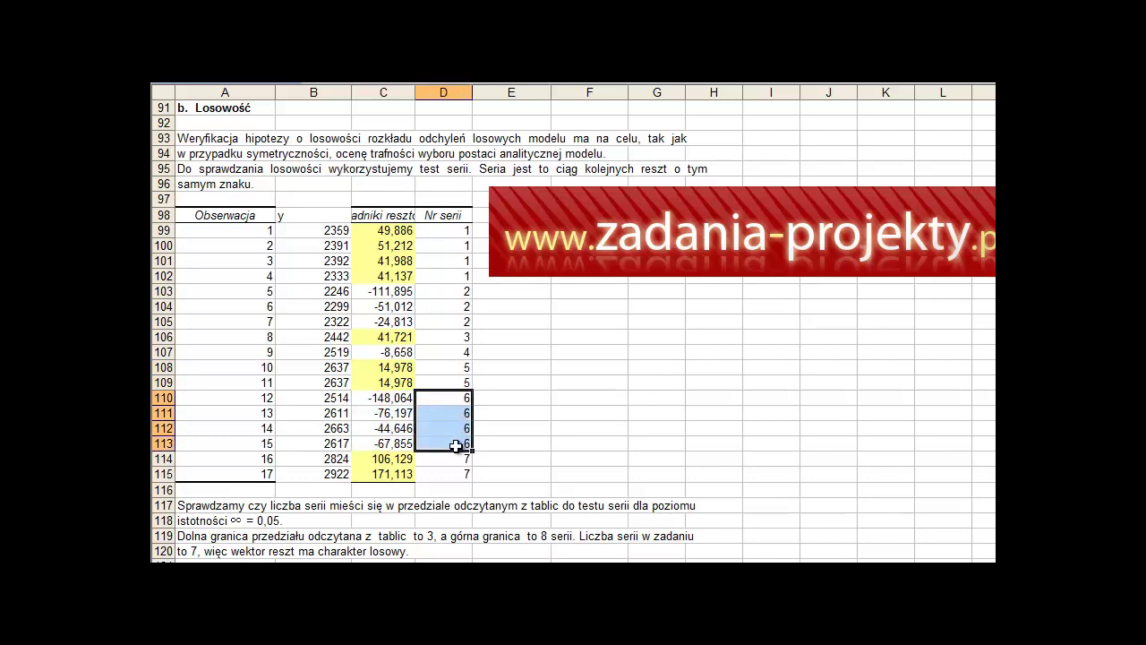
pyautogui.moveTo(378, 460); pyautogui.dragTo(411, 475)
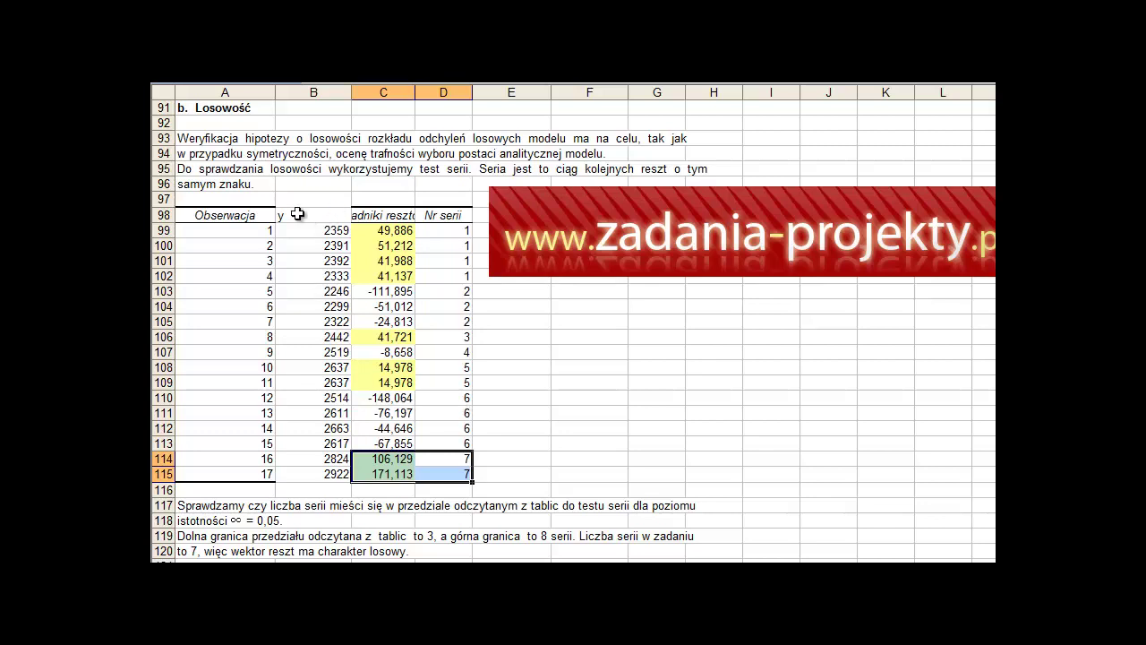
# - Review the Obserwacja, y, residual and Nr serii columns of the table in rows 98–115
pyautogui.moveTo(256, 216); pyautogui.dragTo(252, 478)
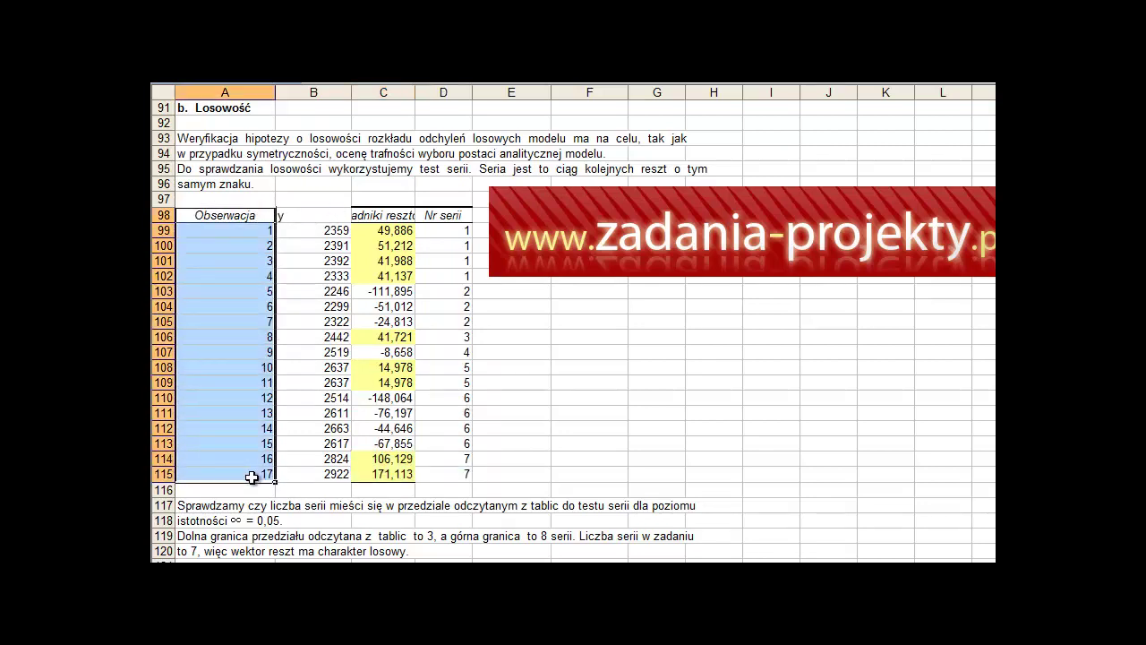
pyautogui.moveTo(313, 216); pyautogui.dragTo(306, 477)
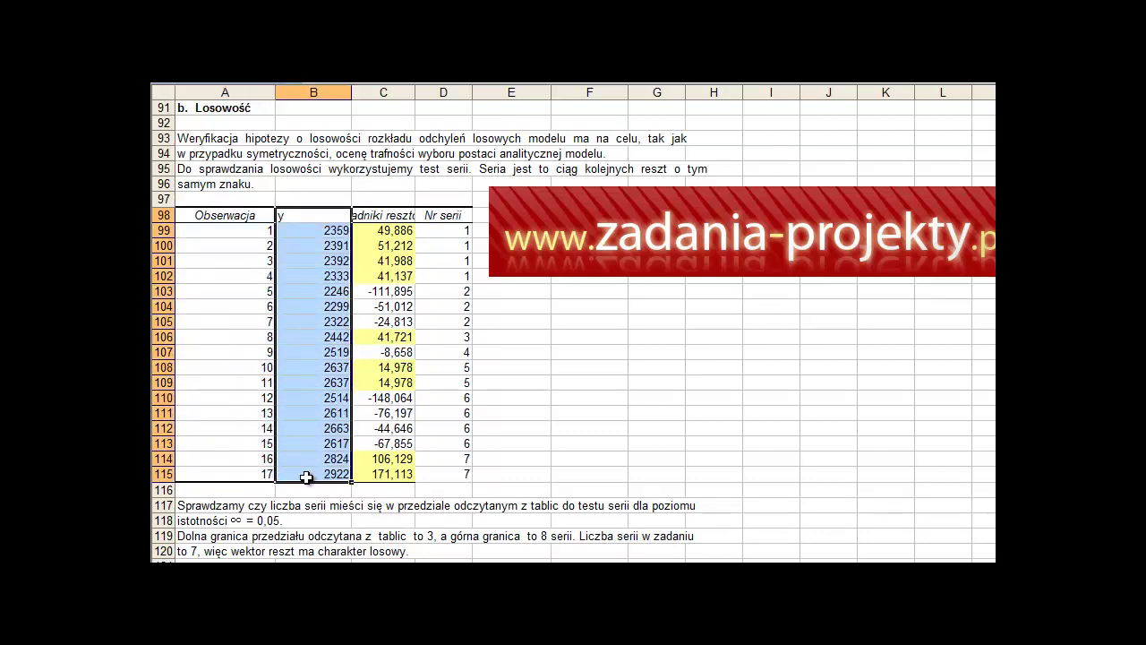
pyautogui.moveTo(367, 216); pyautogui.dragTo(383, 473)
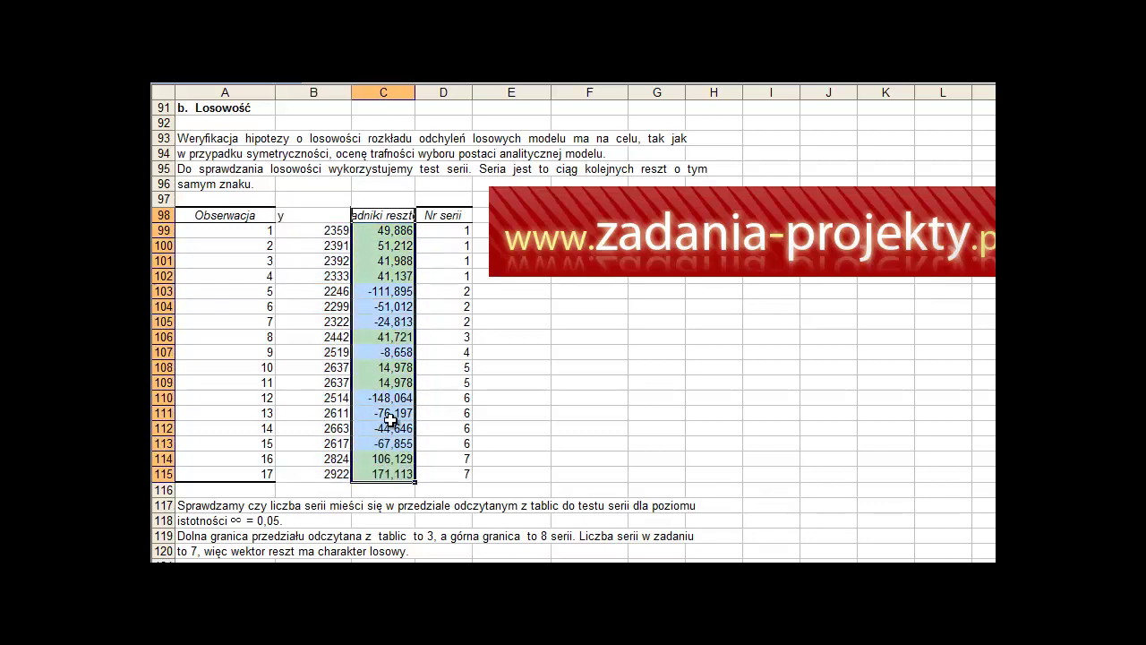
pyautogui.click(445, 216)
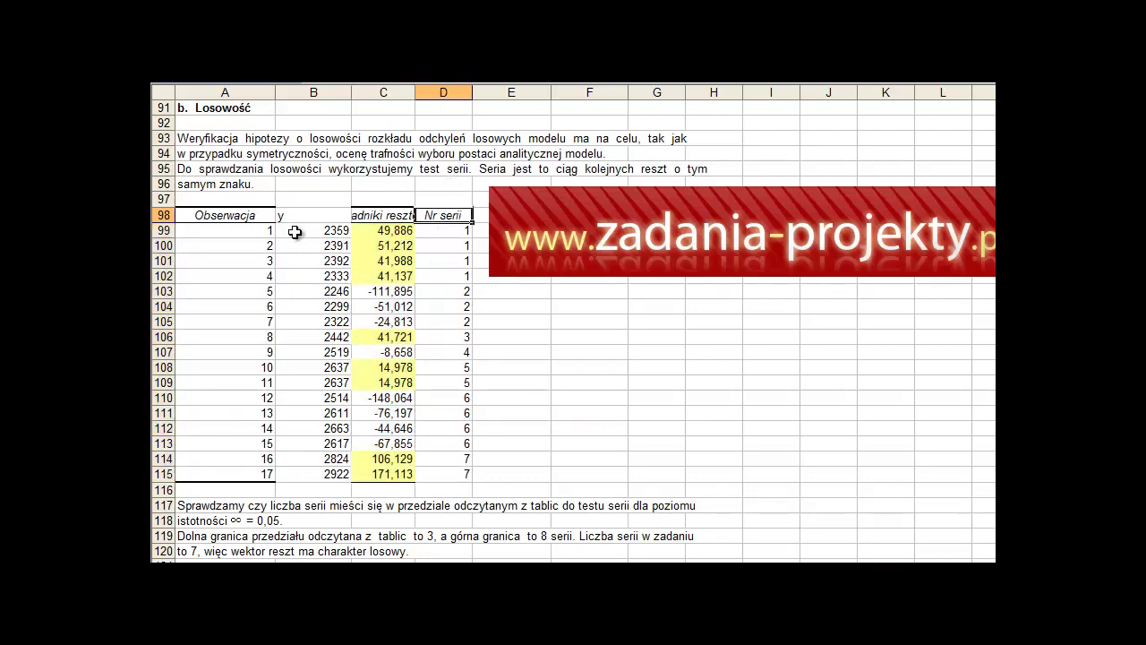
pyautogui.moveTo(299, 231); pyautogui.dragTo(311, 475)
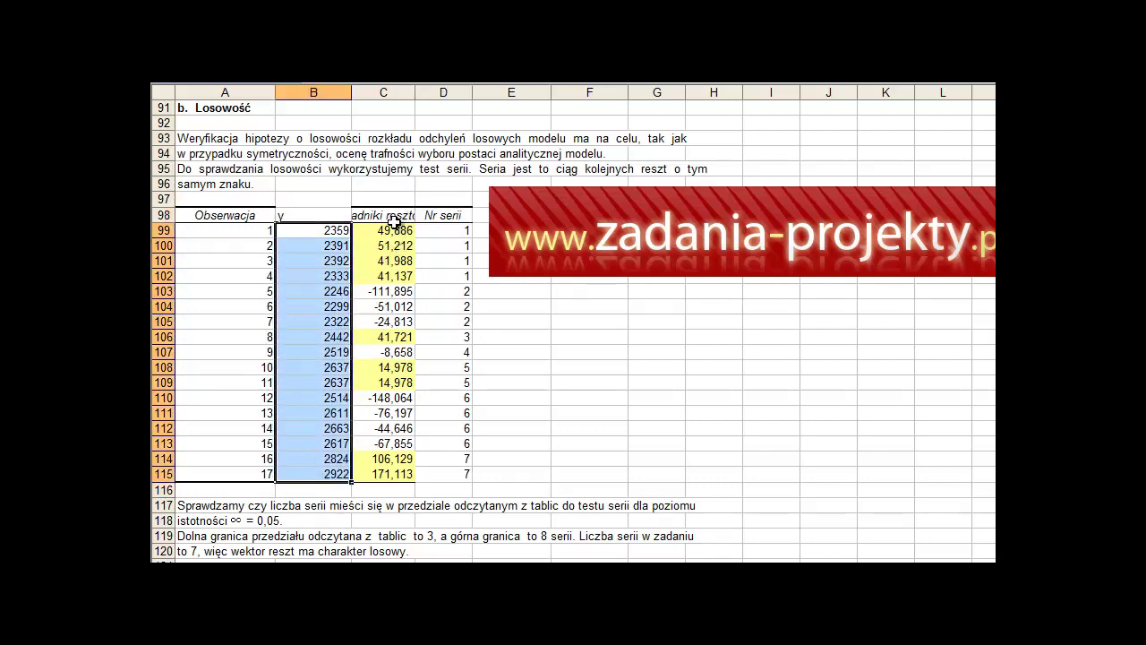
pyautogui.moveTo(392, 229); pyautogui.dragTo(385, 473)
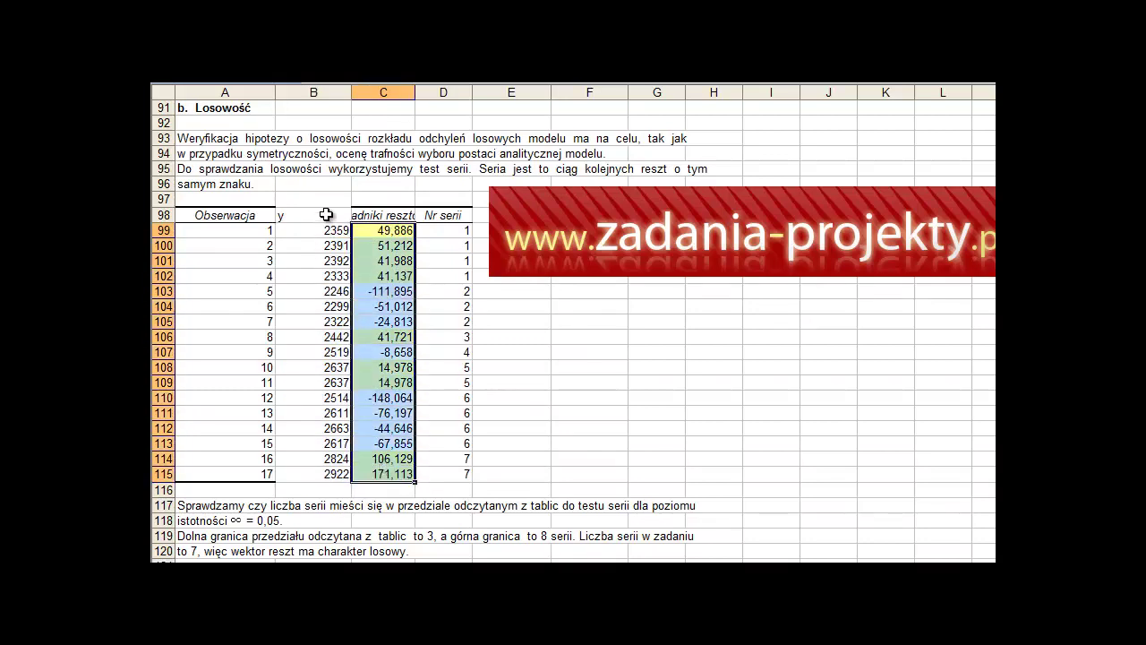
# - Try sorting the table by the y values in B99:B115 with the option Rozszerzyć zaznaczony obszar, check the series numbers, and undo the sort
pyautogui.moveTo(325, 230); pyautogui.dragTo(324, 477)
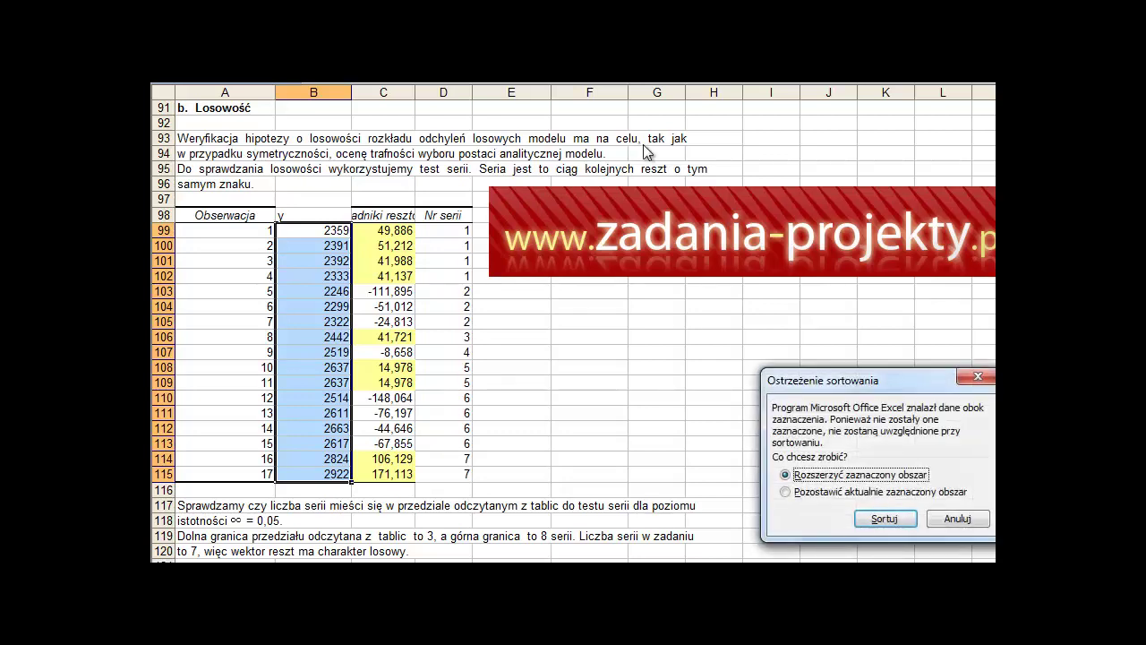
pyautogui.moveTo(804, 374); pyautogui.dragTo(706, 274)
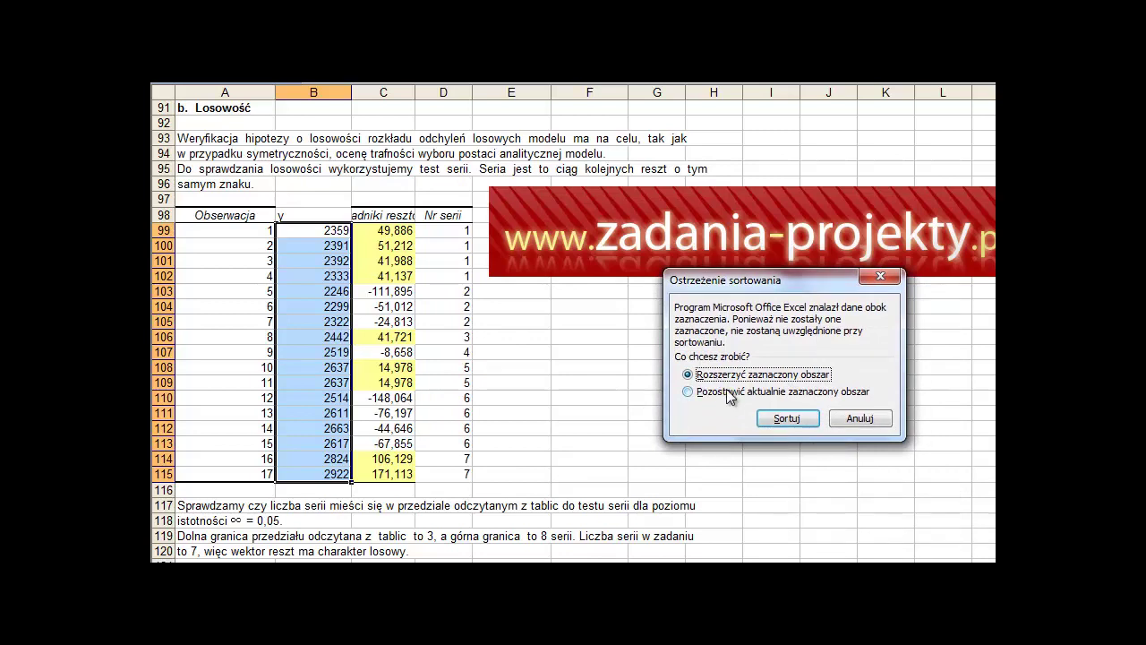
pyautogui.click(794, 421)
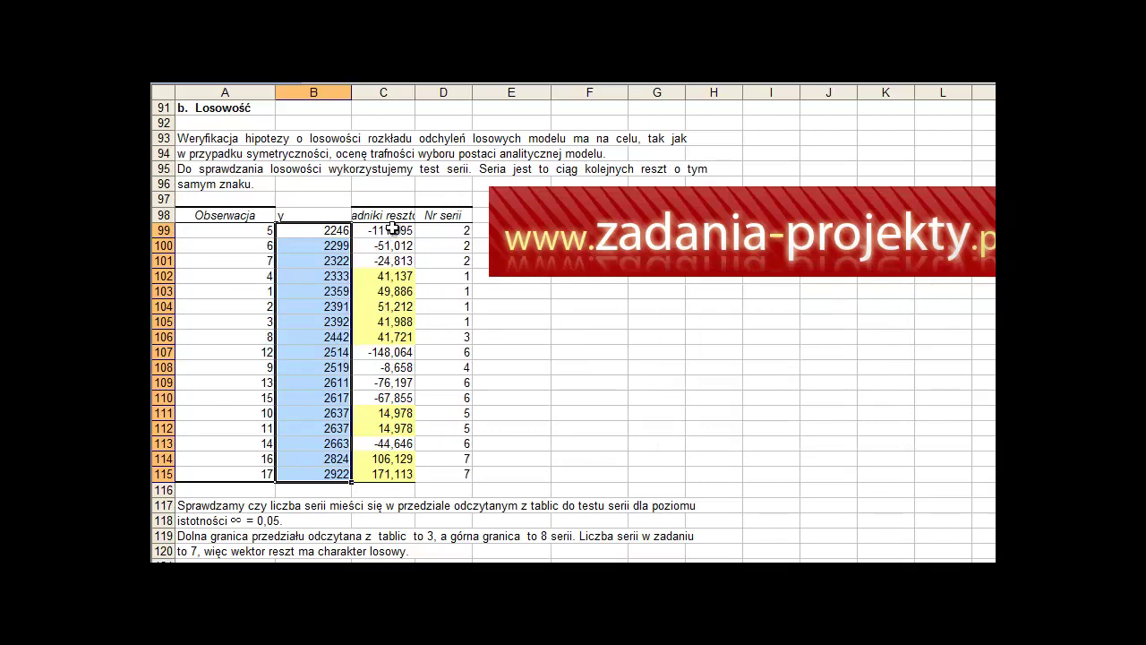
pyautogui.click(381, 472)
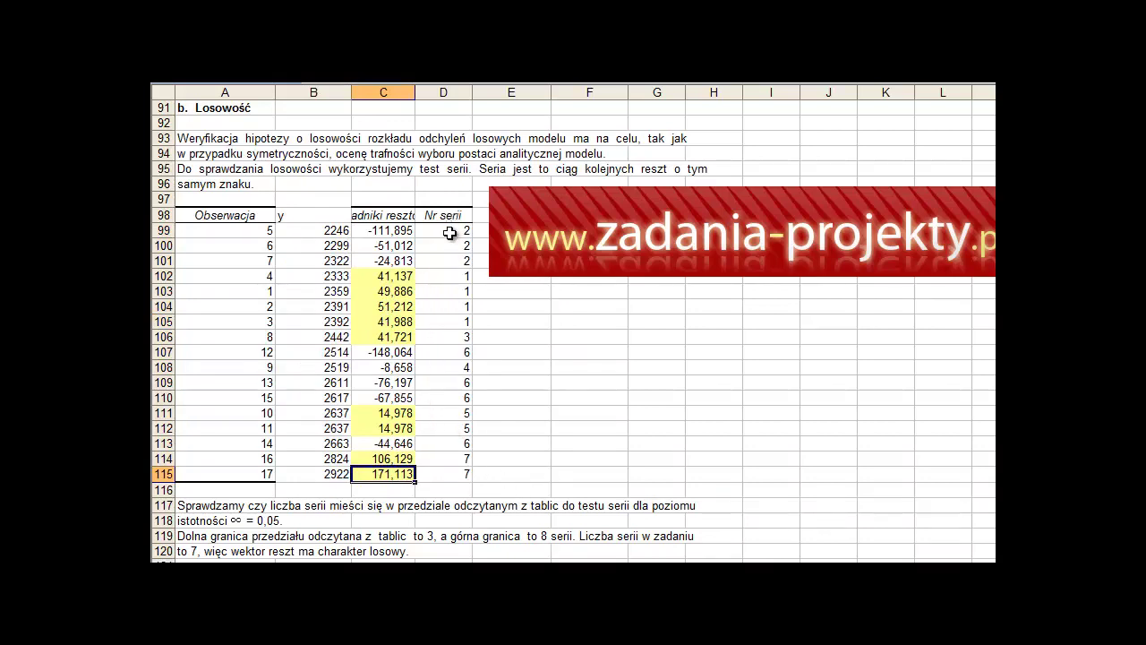
pyautogui.moveTo(460, 230); pyautogui.dragTo(464, 475)
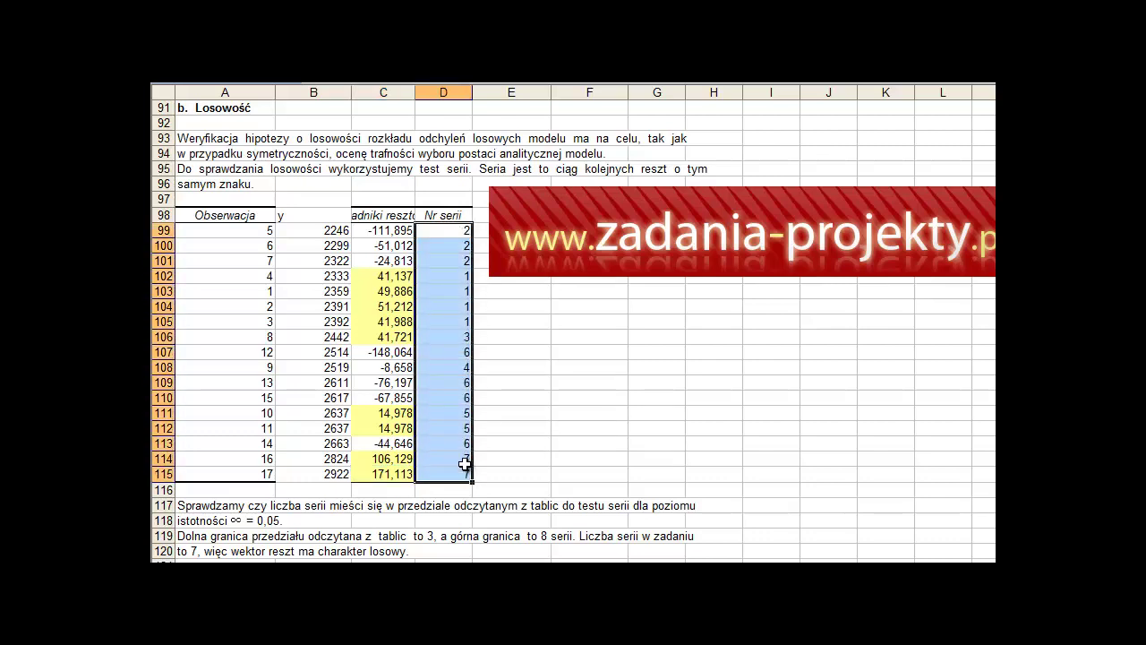
pyautogui.hotkey('ctrl', 'z')
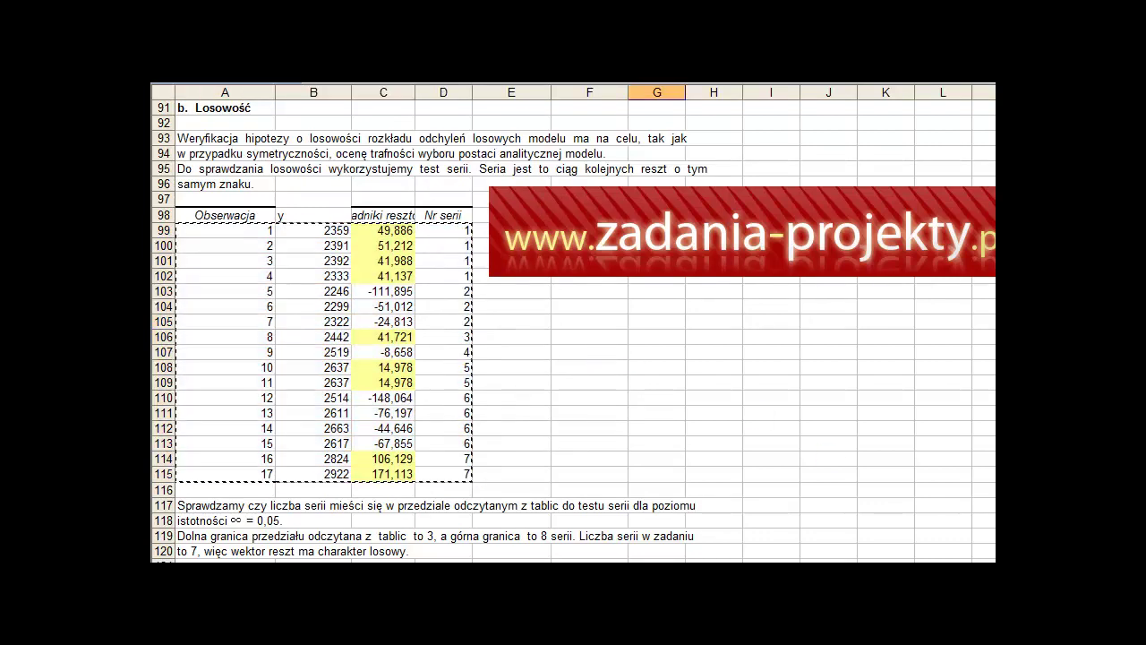
# - Sort table rows 99–115 in ascending order of the y values in B99:B115, using the option Rozszerzyć zaznaczony obszar
pyautogui.click(391, 231)
pyautogui.click(307, 230)
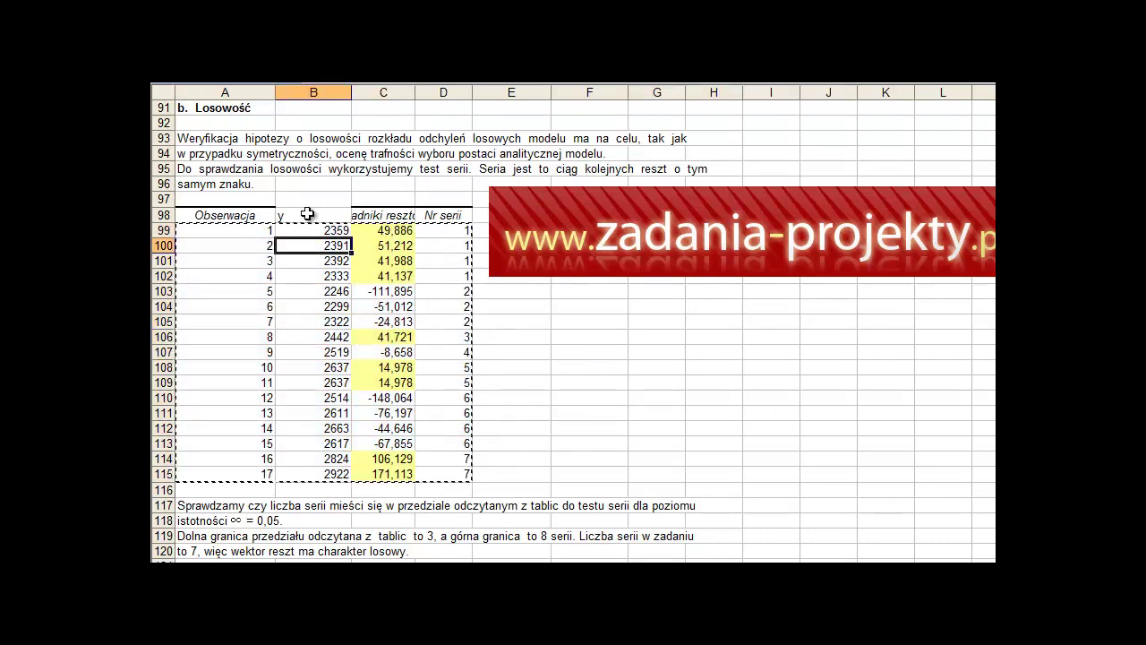
pyautogui.moveTo(307, 230); pyautogui.dragTo(294, 471)
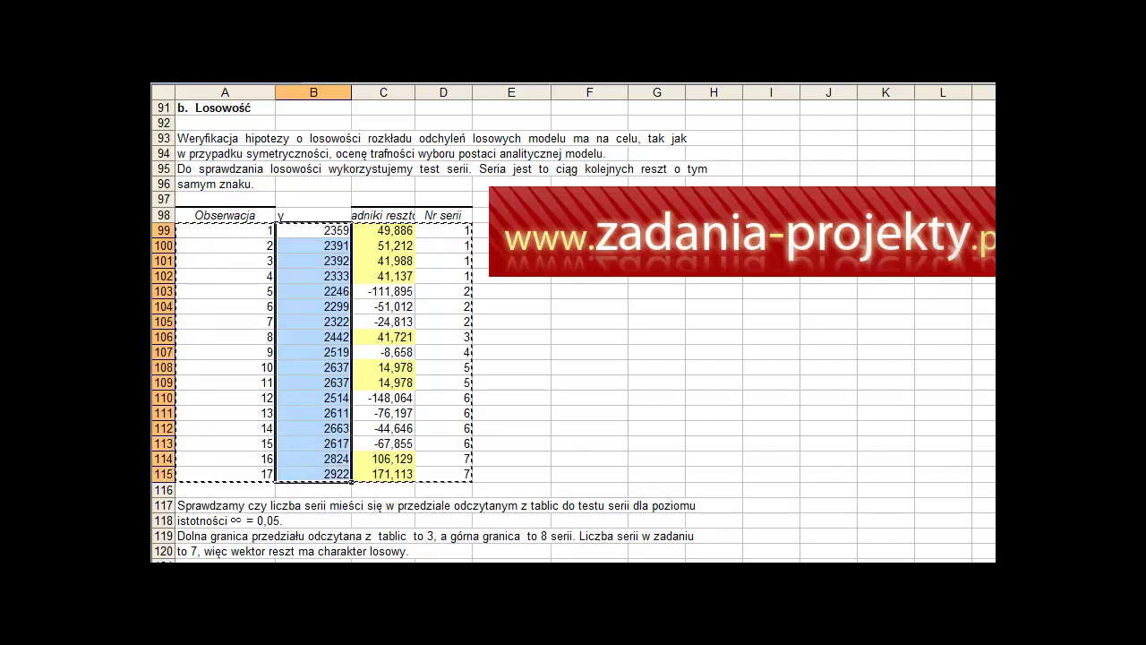
pyautogui.click(626, 53)
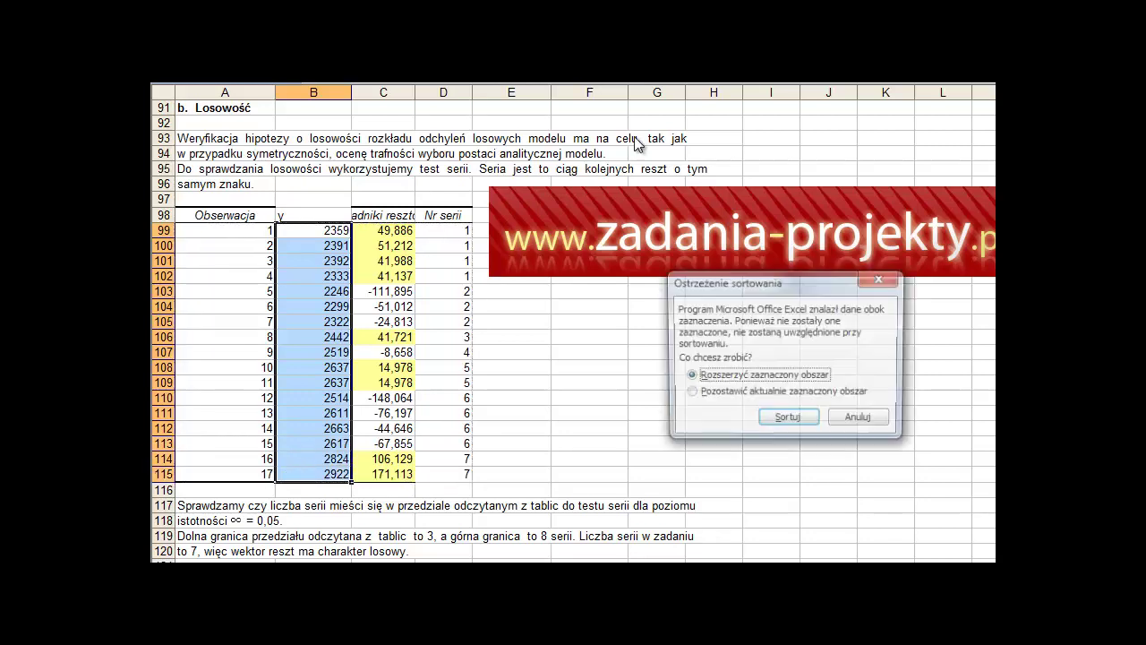
pyautogui.click(787, 417)
pyautogui.click(442, 231)
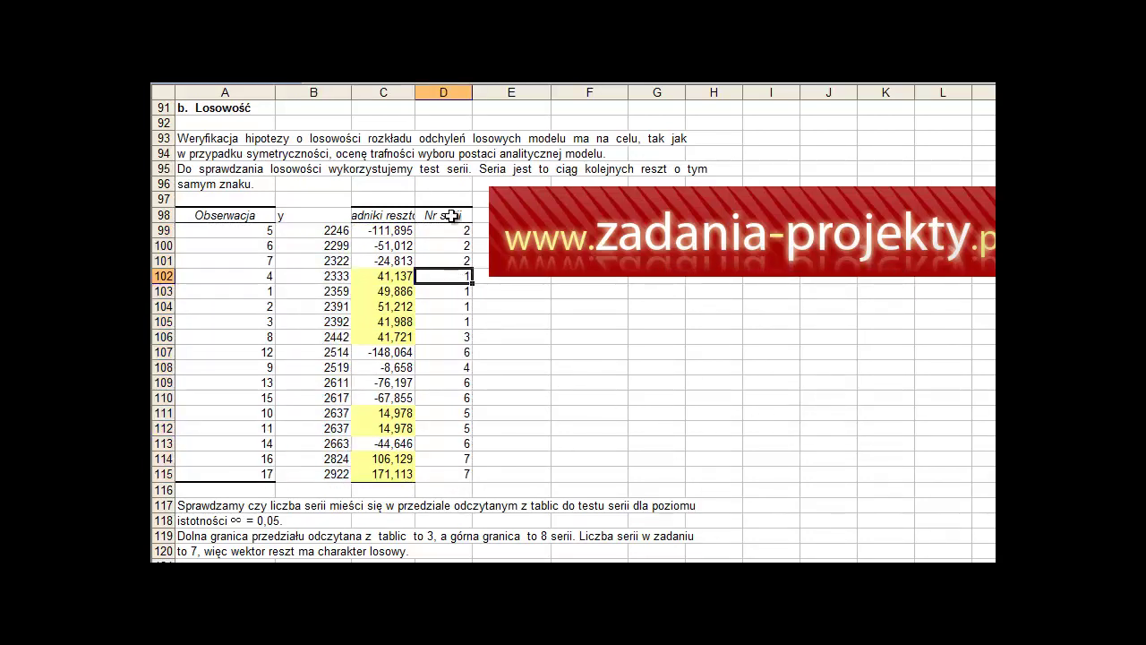
# - Clear the series numbers in D99:D115 and enter series number 1 in D99:D101
pyautogui.moveTo(442, 225); pyautogui.dragTo(433, 472)
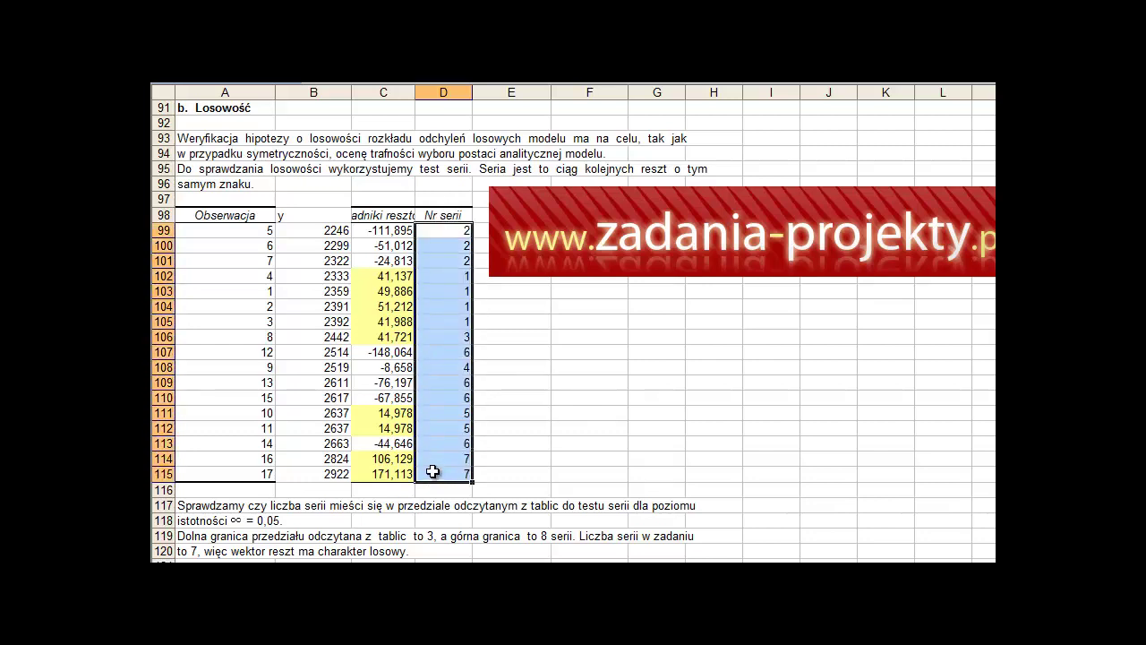
pyautogui.press('Delete')
pyautogui.click(430, 230)
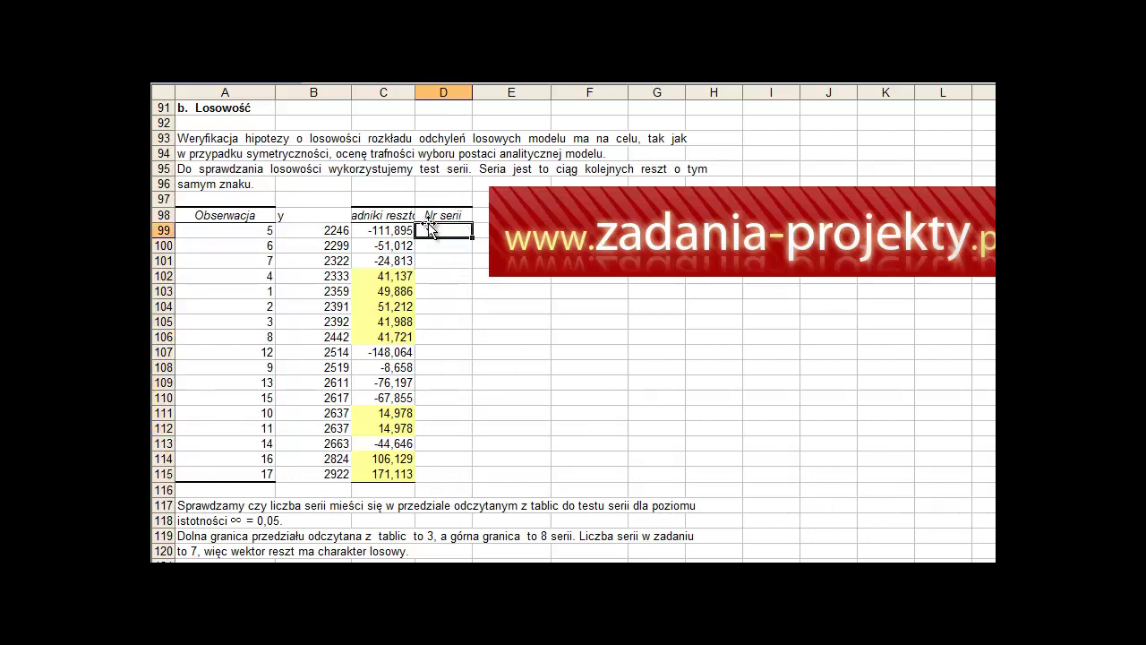
pyautogui.write('1')
pyautogui.press('Return')
pyautogui.write('1')
pyautogui.press('Return')
pyautogui.write('1')
pyautogui.press('Return')
# - Enter series number 2 for the run of positive residuals in D102:D106
pyautogui.write('2')
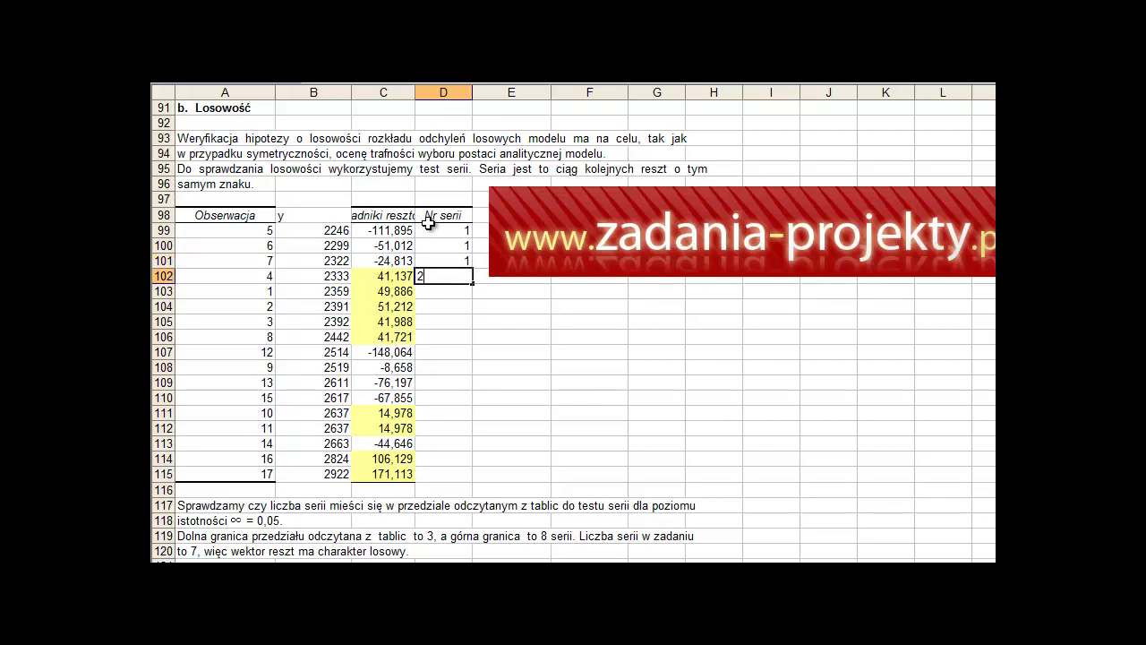
pyautogui.press('Return')
pyautogui.write('2')
pyautogui.press('Return')
pyautogui.write('2')
pyautogui.press('Return')
pyautogui.write('2')
pyautogui.press('Return')
pyautogui.write('2')
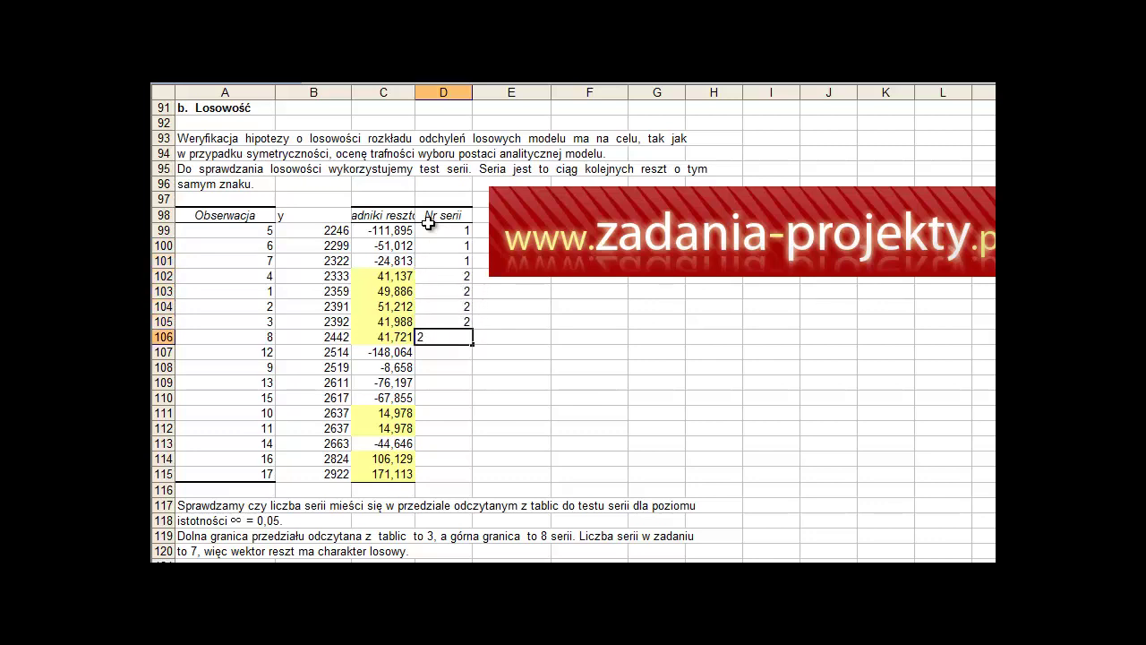
pyautogui.press('Return')
# - Enter series number 3 for the run of negative residuals in D107:D110
pyautogui.write('1')
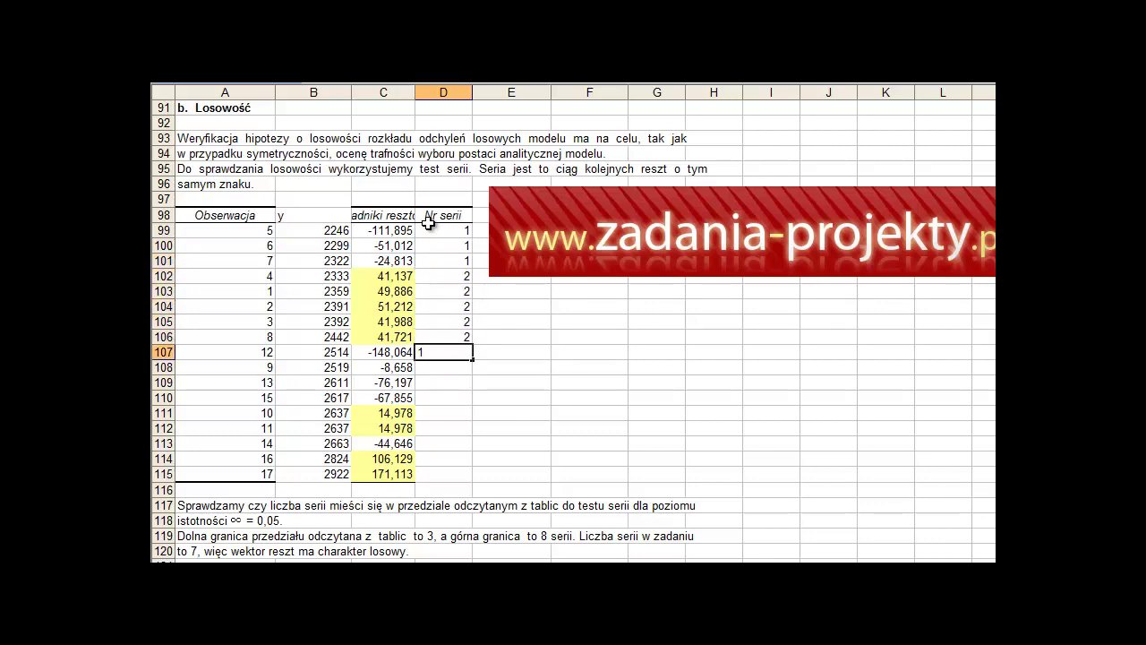
pyautogui.hotkey('ctrl', 'Return')
pyautogui.write('3')
pyautogui.press('Return')
pyautogui.write('3')
pyautogui.press('Return')
pyautogui.write('3')
pyautogui.press('Return')
pyautogui.write('3')
pyautogui.press('Return')
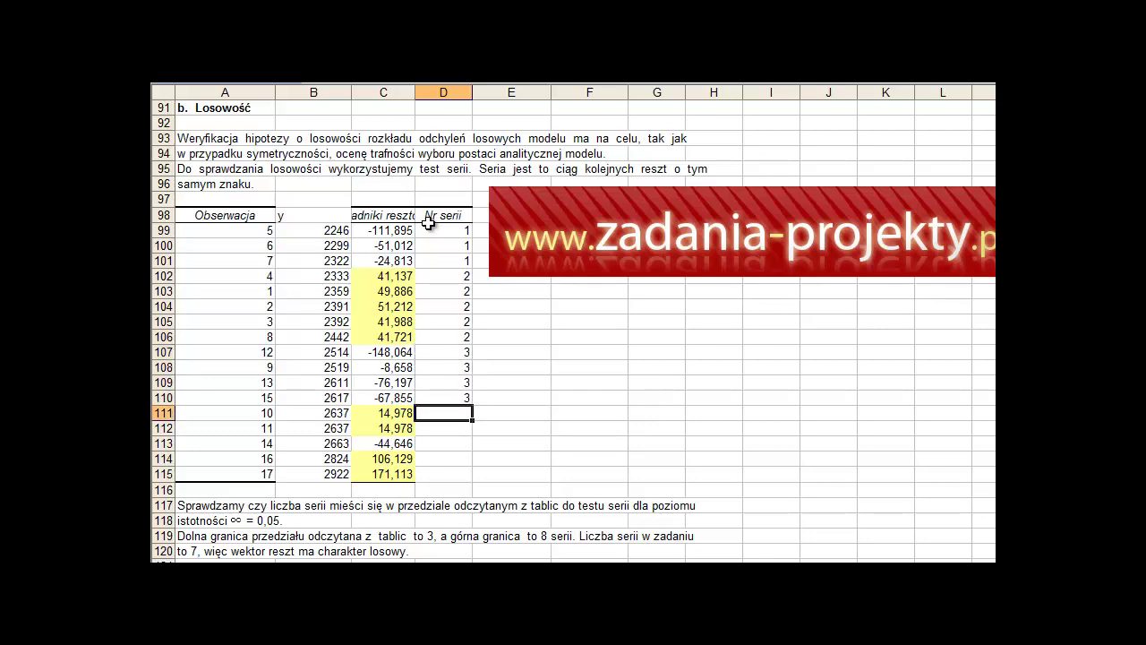
# - Number the remaining runs with 4 in D111:D112, 5 in D113 and 6 in D114:D115
pyautogui.write('4')
pyautogui.press('Return')
pyautogui.write('4')
pyautogui.press('Return')
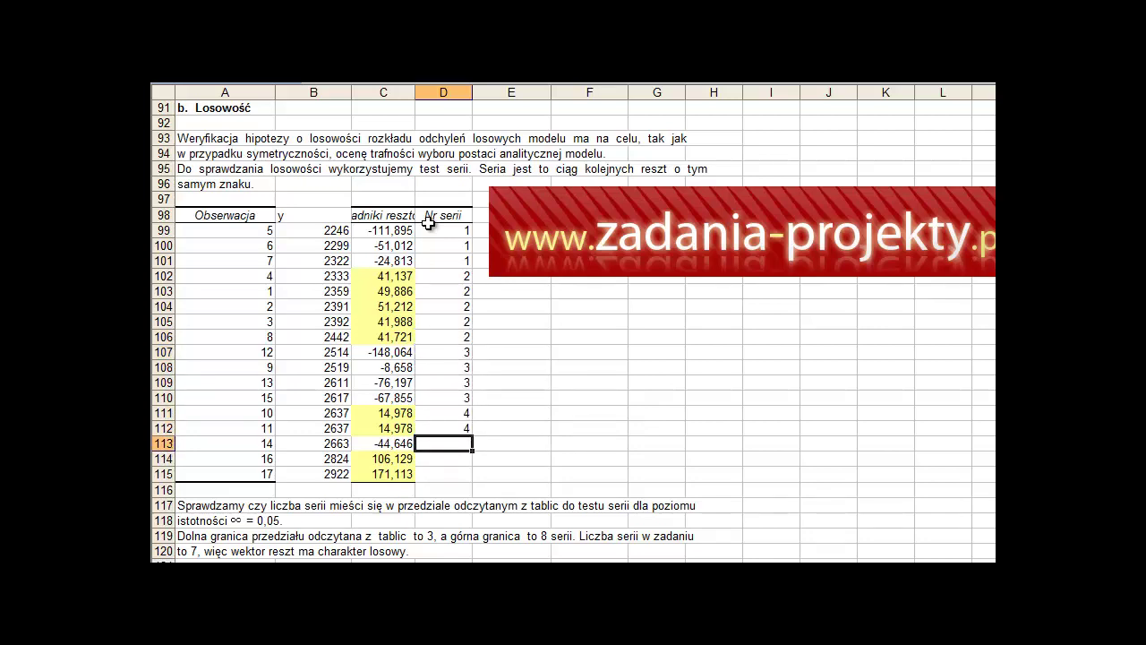
pyautogui.write('5')
pyautogui.press('Return')
pyautogui.write('6')
pyautogui.press('Return')
pyautogui.write('6')
pyautogui.press('Return')
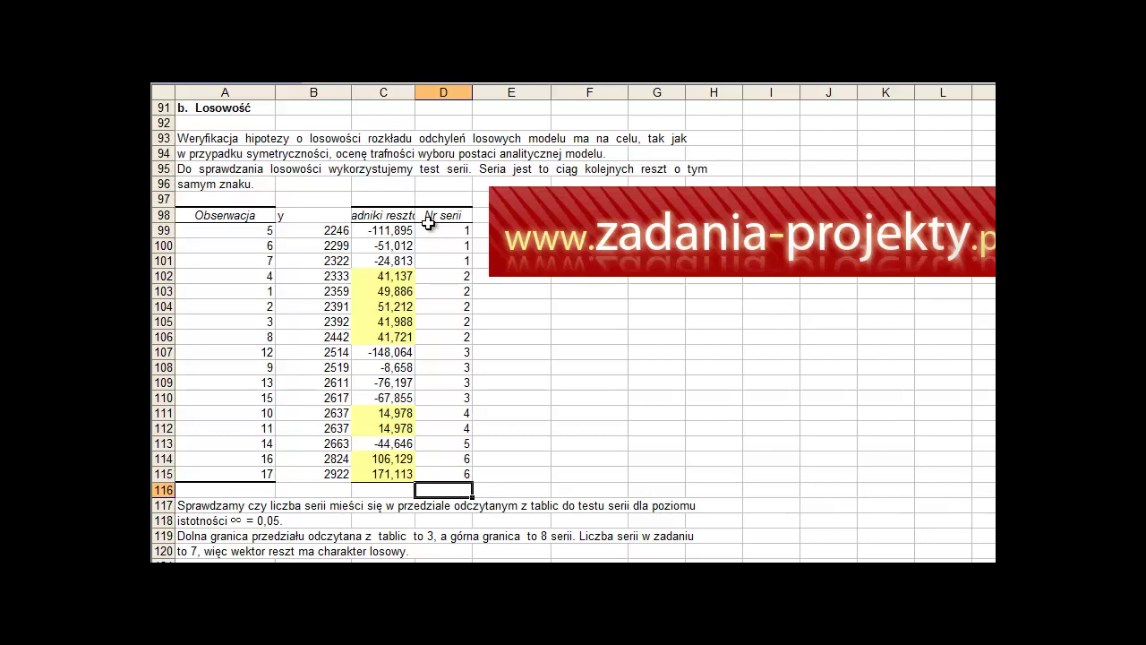
# - Look up the critical values for the number-of-series test in the 0,025 left-tailed and 0,975 right-tailed tables
pyautogui.press('Down')
pyautogui.press('Left')
pyautogui.press('Left')
pyautogui.press('Left')
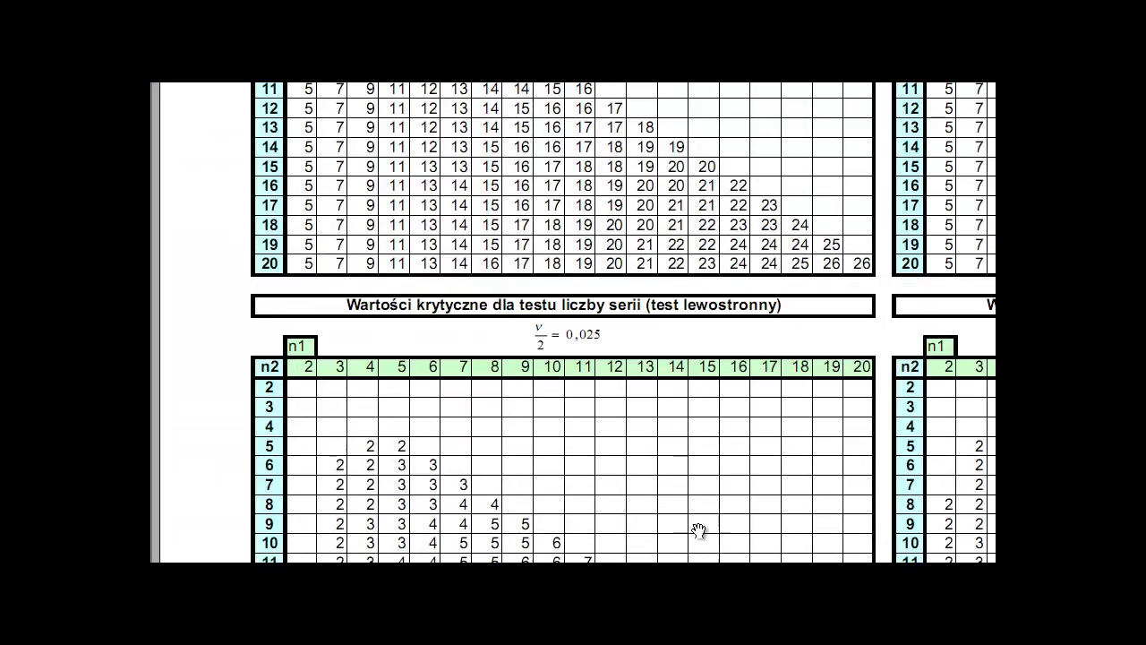
pyautogui.scroll(-1, 540, 451)
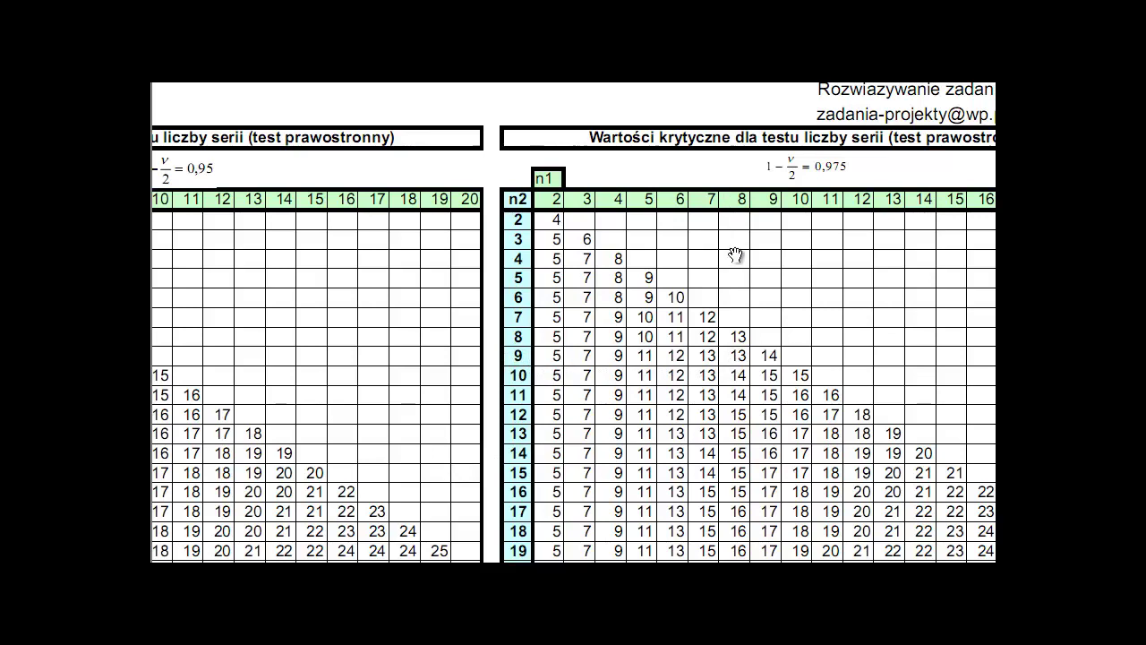
pyautogui.scroll(1, 737, 368)
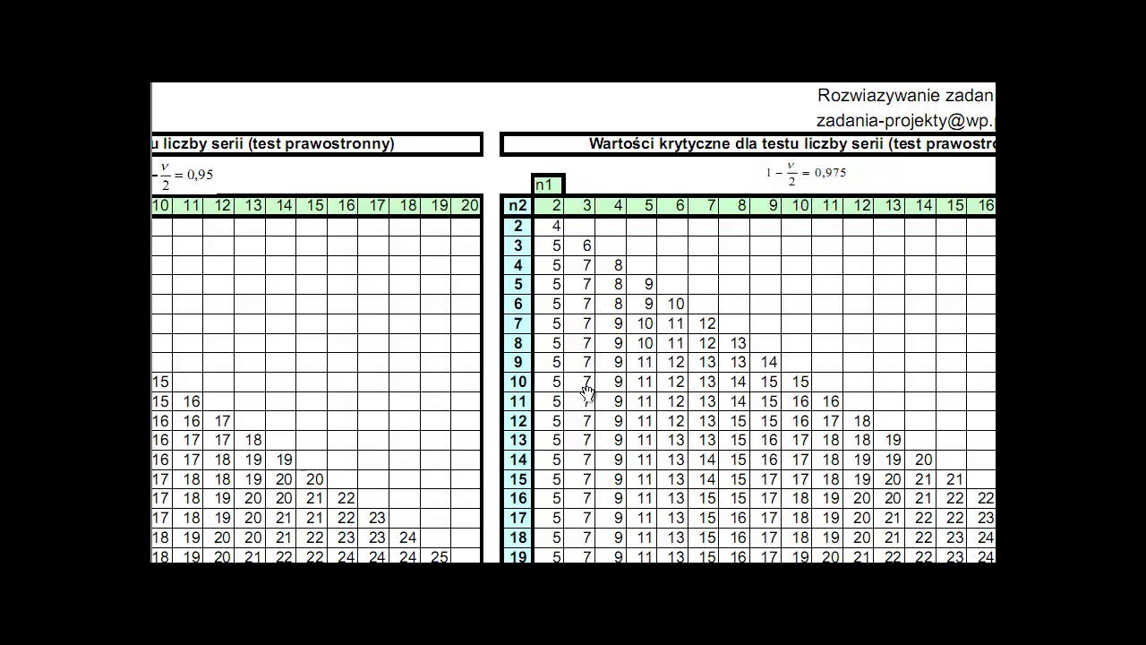
pyautogui.scroll(-10, 523, 361)
pyautogui.hscroll(-5, 523, 361)
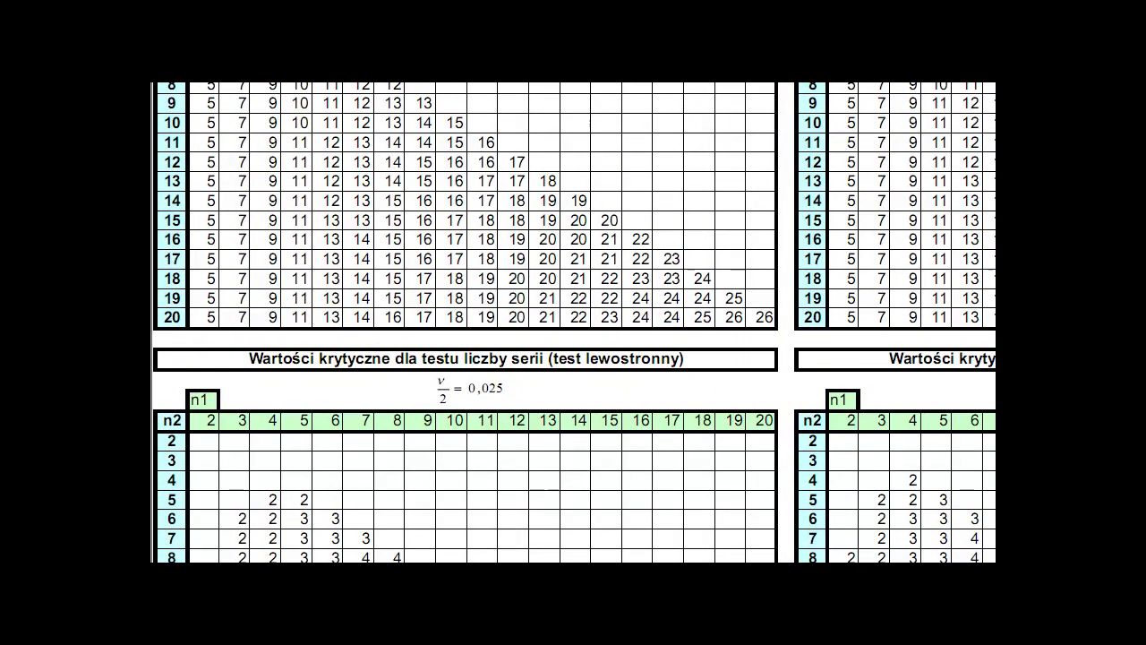
pyautogui.hscroll(1, 367, 508)
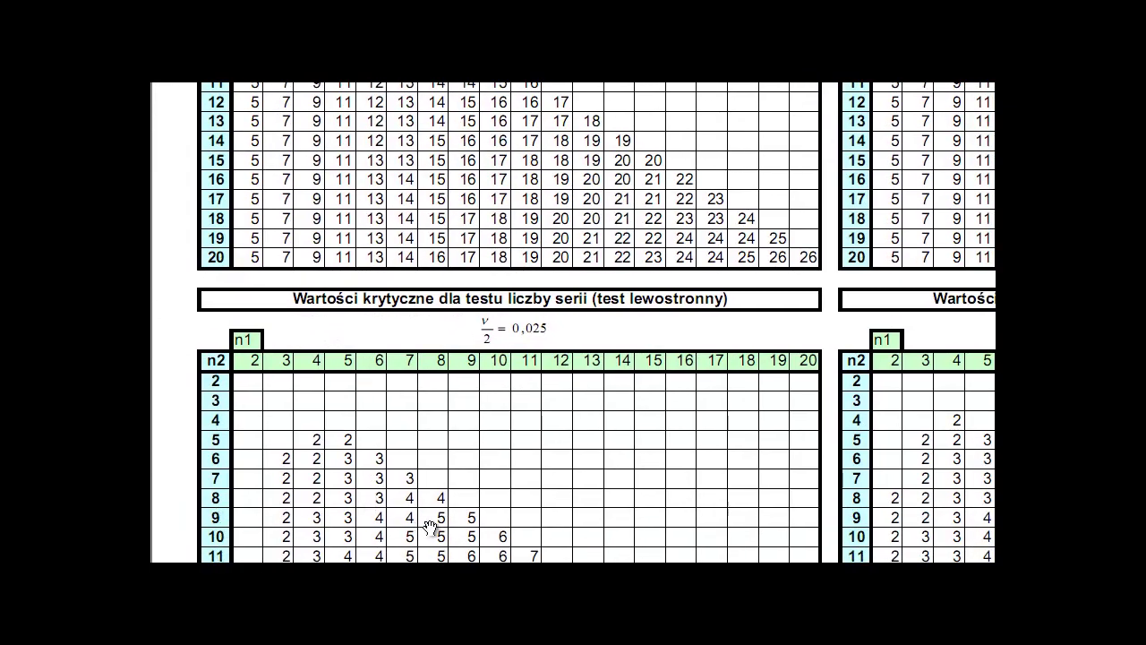
pyautogui.hscroll(-1, 441, 519)
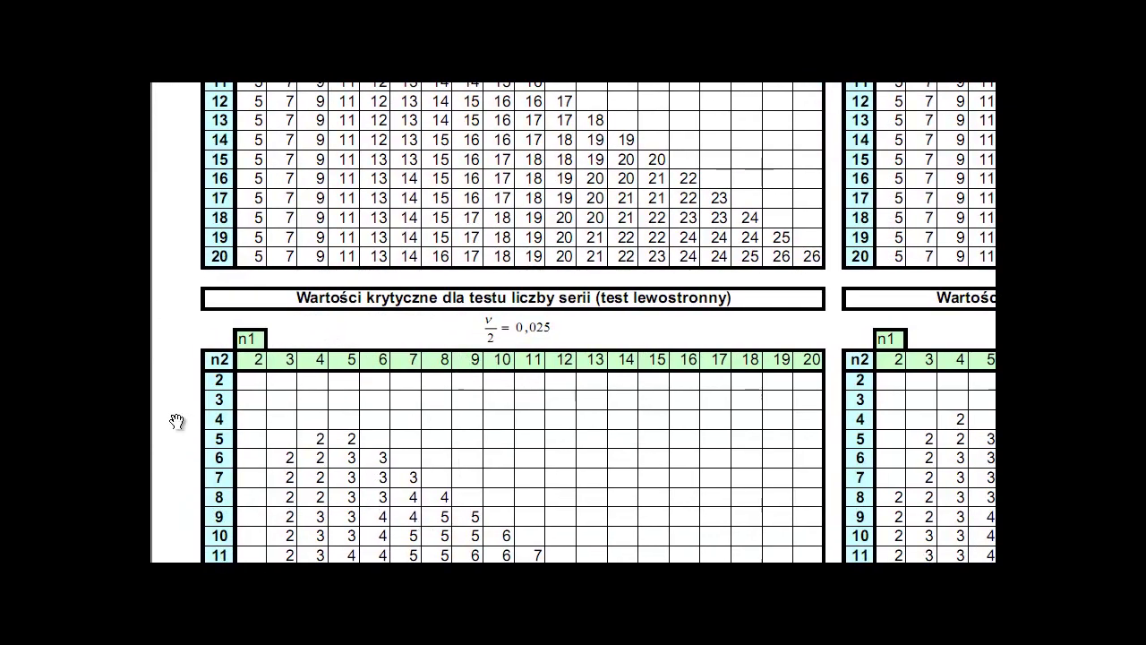
pyautogui.scroll(5, 411, 504)
pyautogui.hscroll(5, 410, 504)
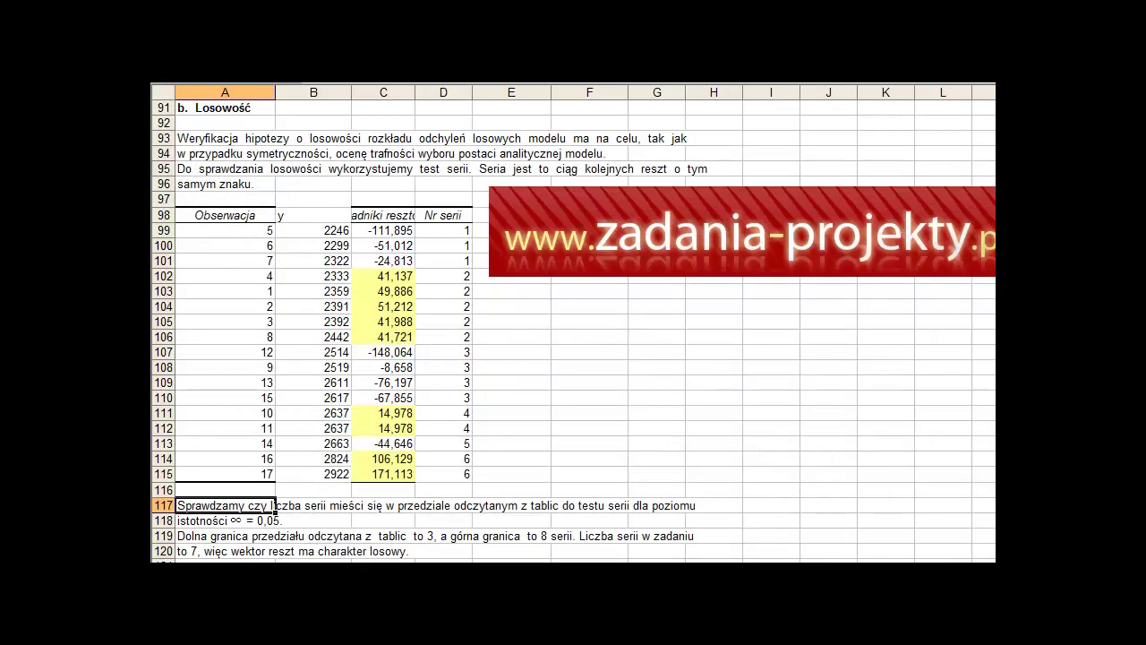
# - Review the conclusion starting in A119 against the last series number in D115
pyautogui.click(208, 537)
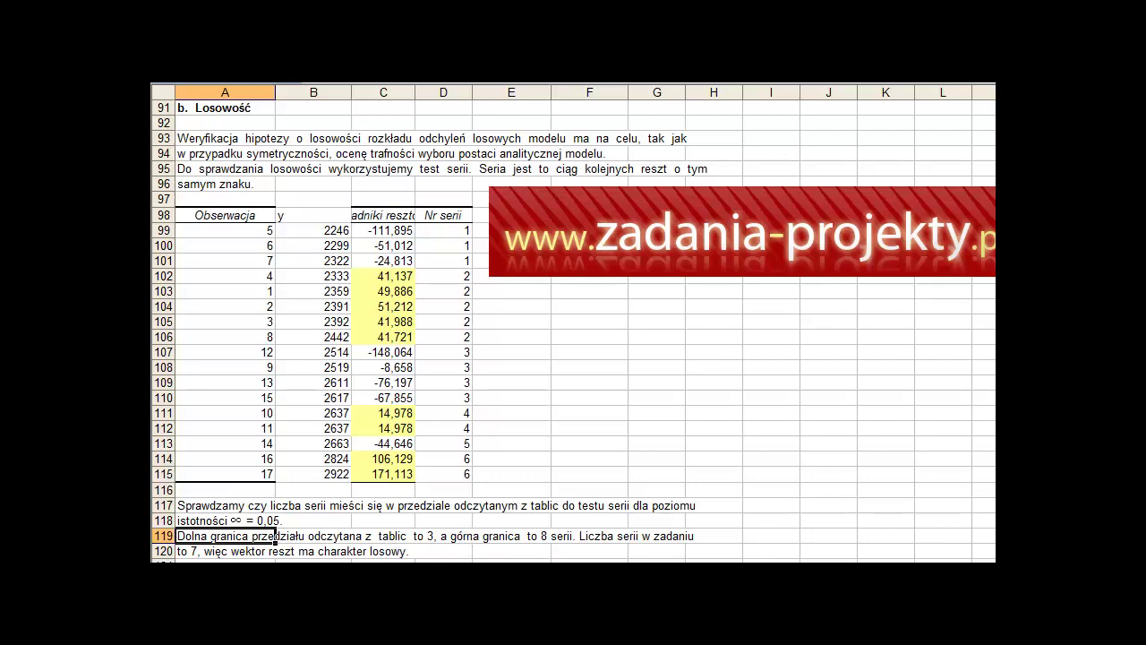
pyautogui.click(453, 472)
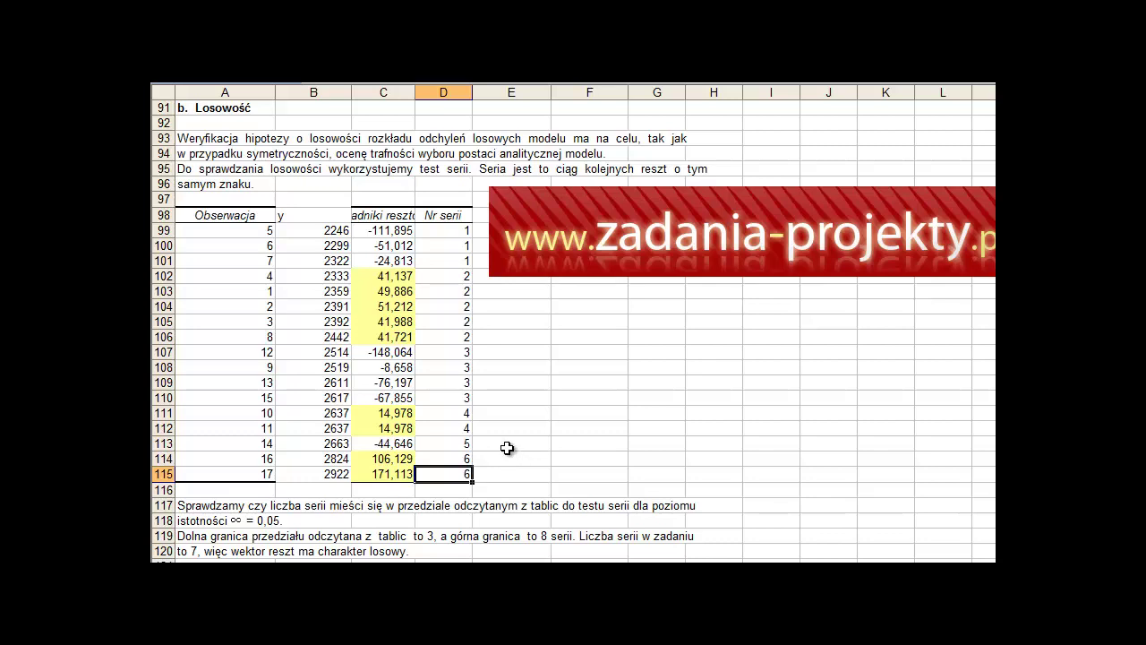
pyautogui.scroll(-1, 626, 483)
pyautogui.scroll(1, 818, 526)
# - Delete the y column cells B98:B115, shifting the remaining cells left with the option Przesuń komórki w lewo
pyautogui.moveTo(302, 214); pyautogui.dragTo(307, 474)
pyautogui.rightClick(331, 378)
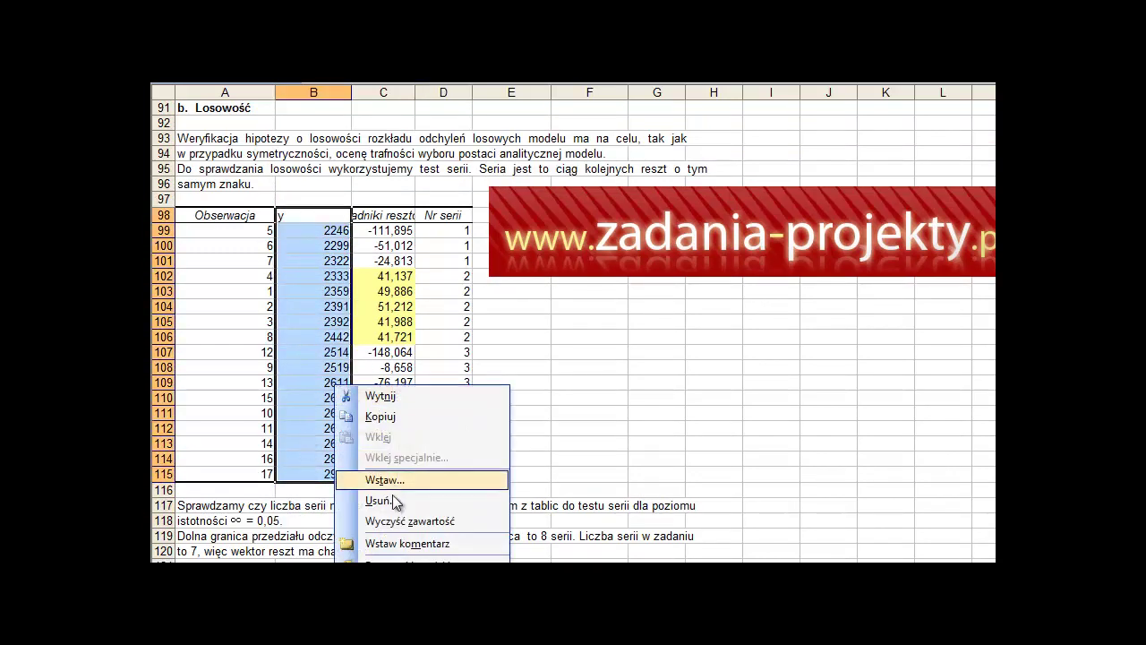
pyautogui.click(394, 501)
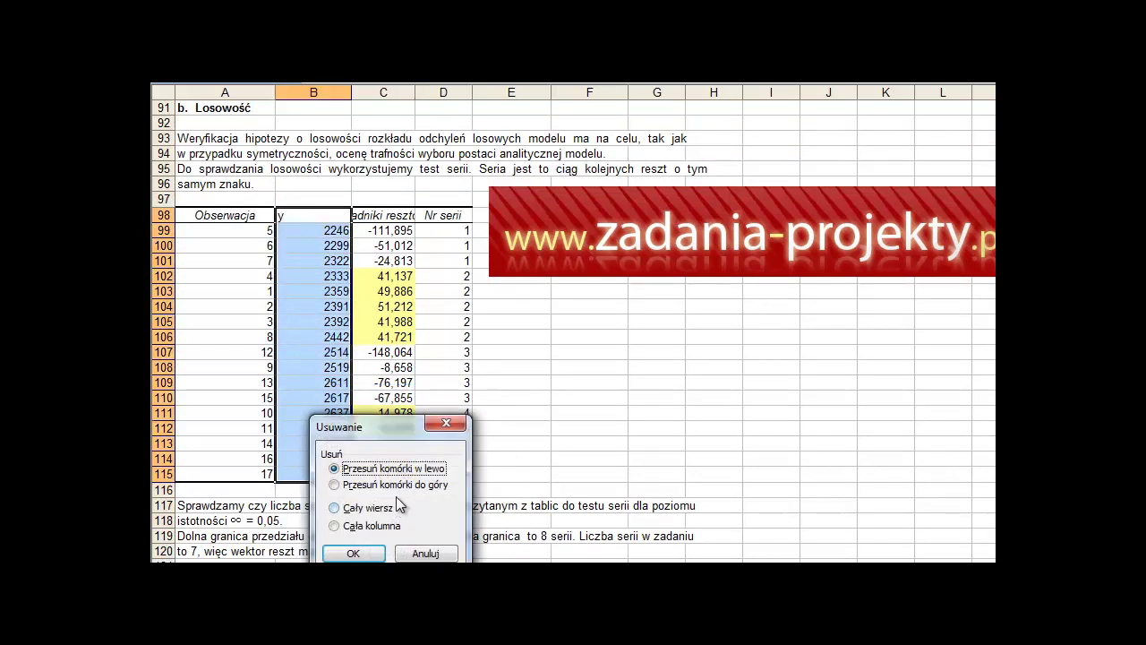
pyautogui.click(343, 553)
# - Sort table rows 99–115 in ascending order of the observation numbers in A99:A115, using the option Rozszerzyć zaznaczony obszar
pyautogui.click(243, 233)
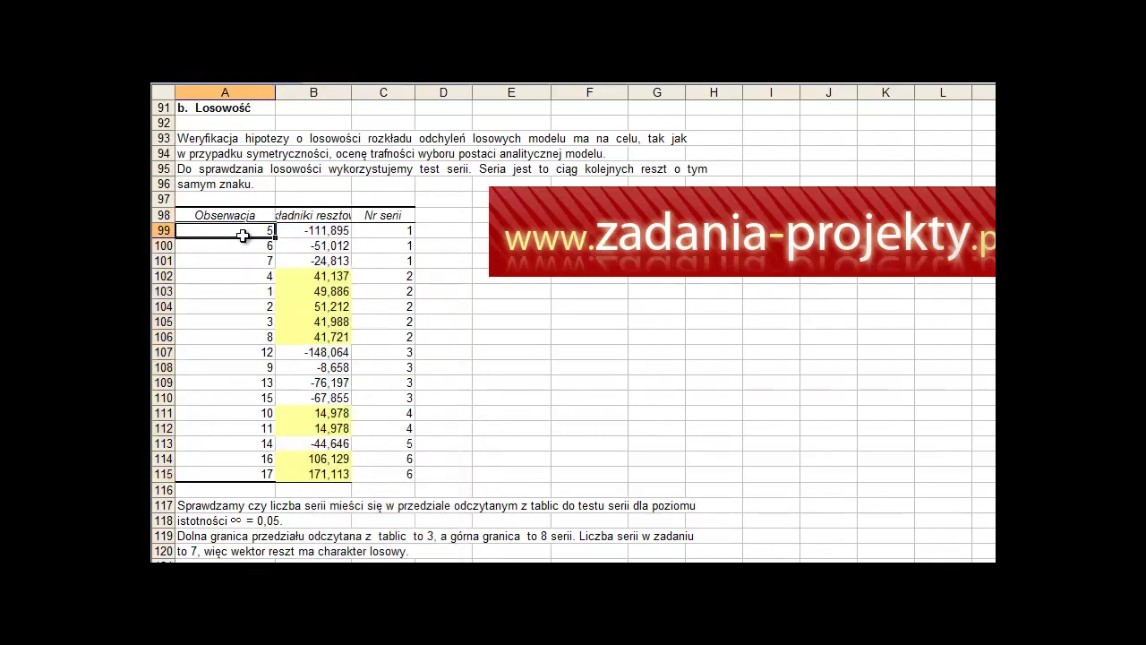
pyautogui.moveTo(242, 232); pyautogui.dragTo(231, 472)
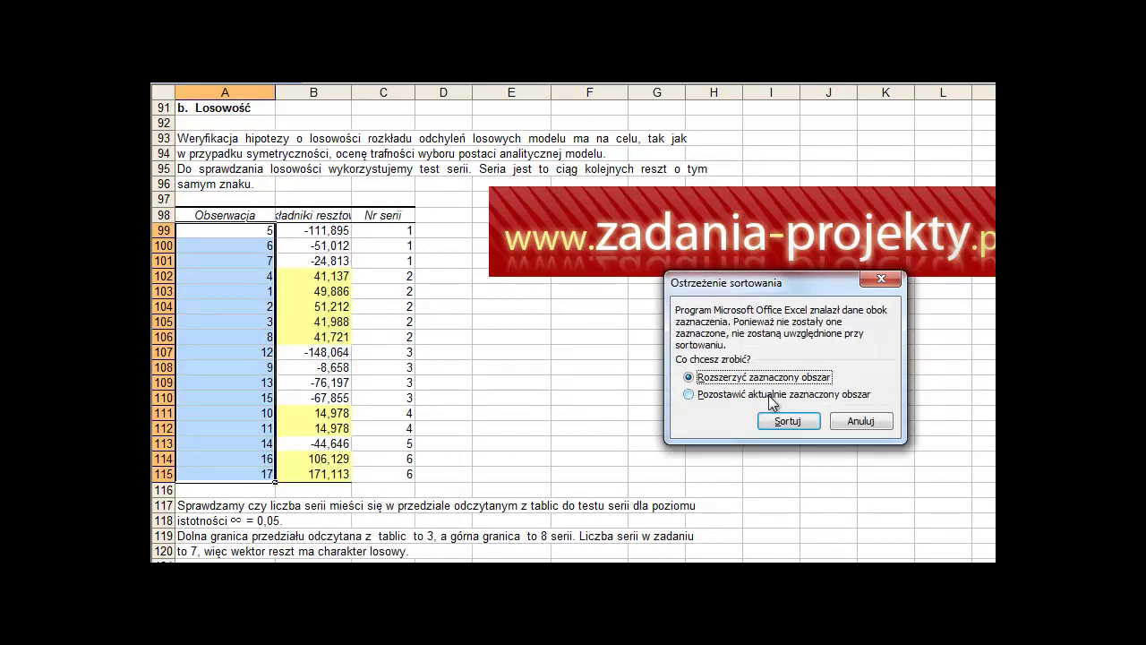
pyautogui.click(788, 421)
pyautogui.click(322, 295)
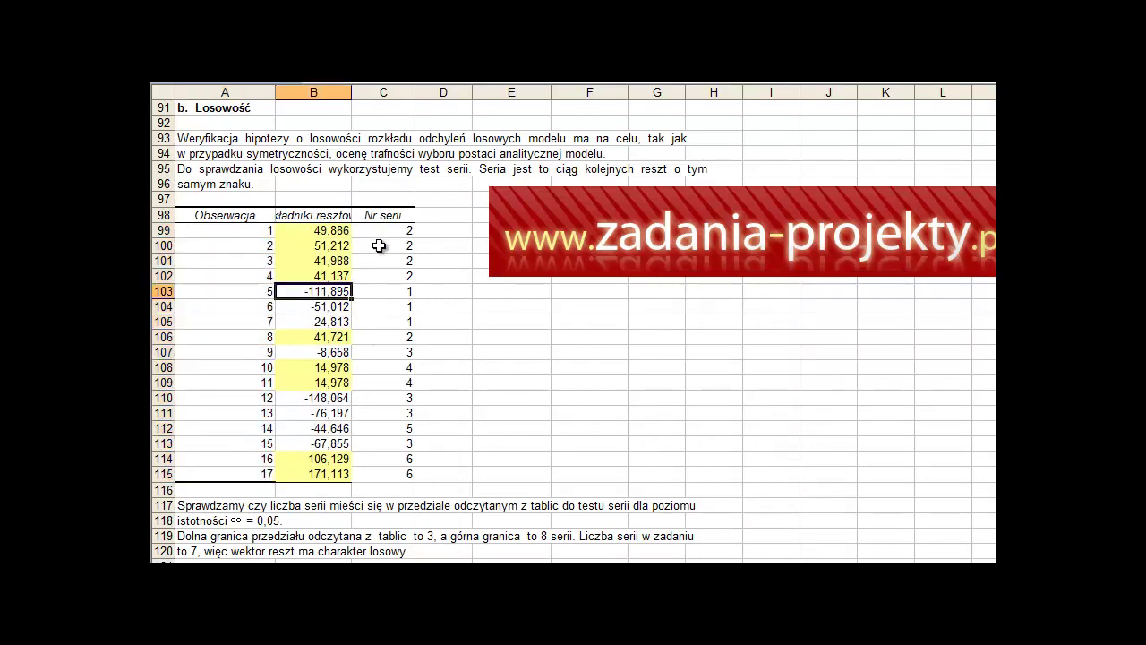
# - Copy the series numbers from J133:J149 into the Nr serii column, starting at C99
pyautogui.scroll(-11, 615, 436)
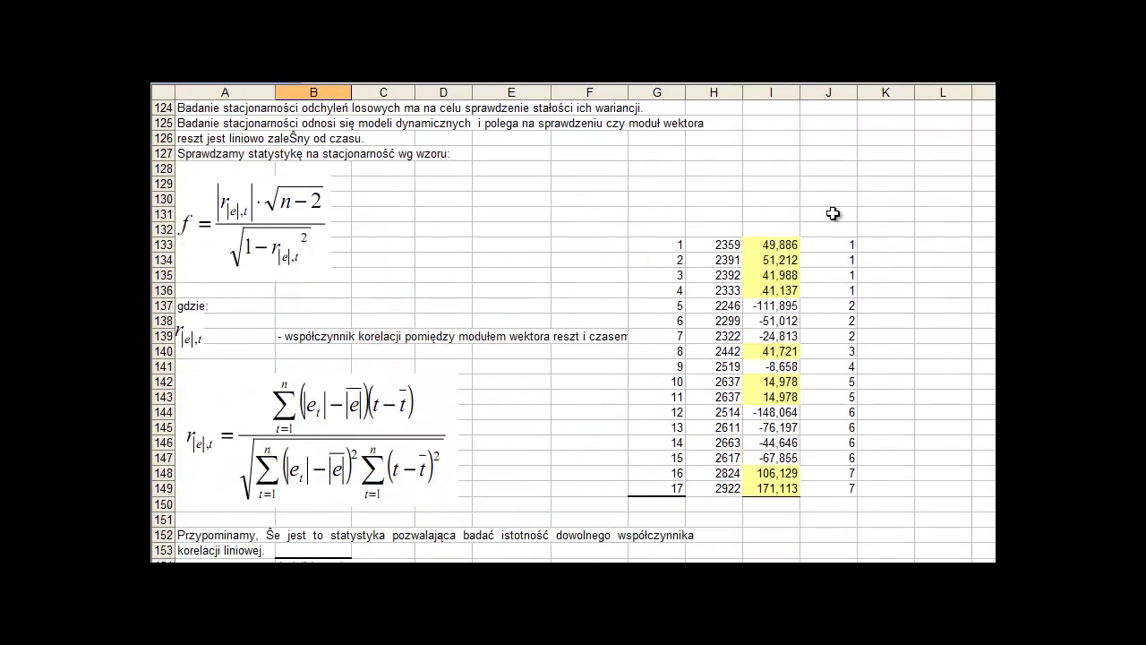
pyautogui.moveTo(828, 244); pyautogui.dragTo(822, 488)
pyautogui.hotkey('ctrl', 'c')
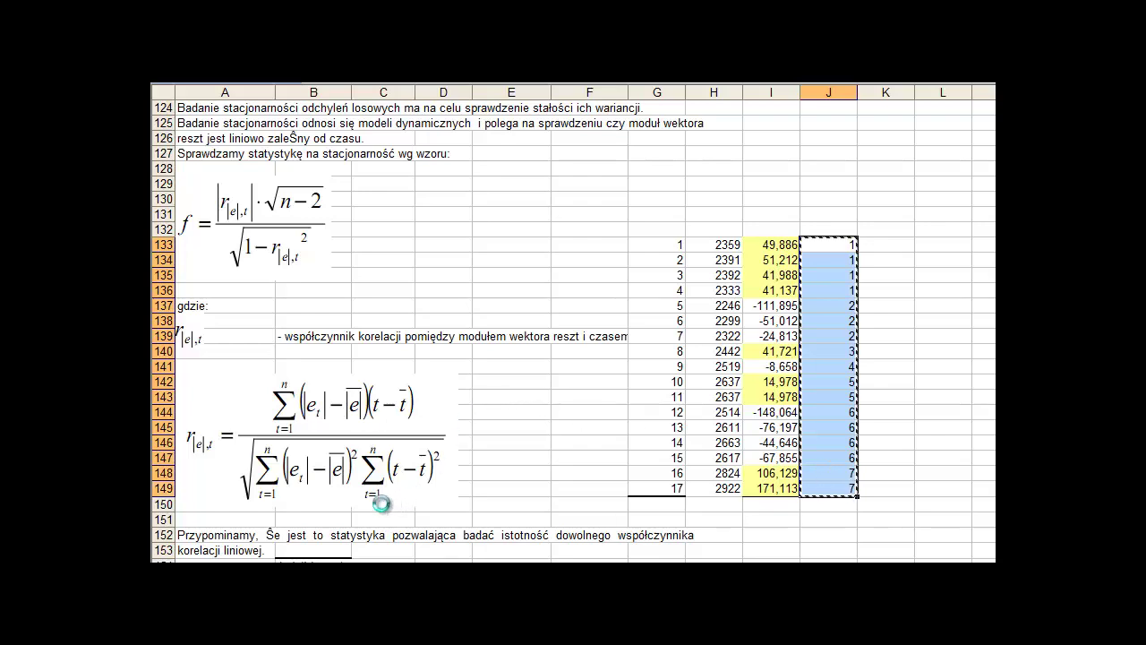
pyautogui.scroll(20, 355, 429)
pyautogui.scroll(-10, 403, 399)
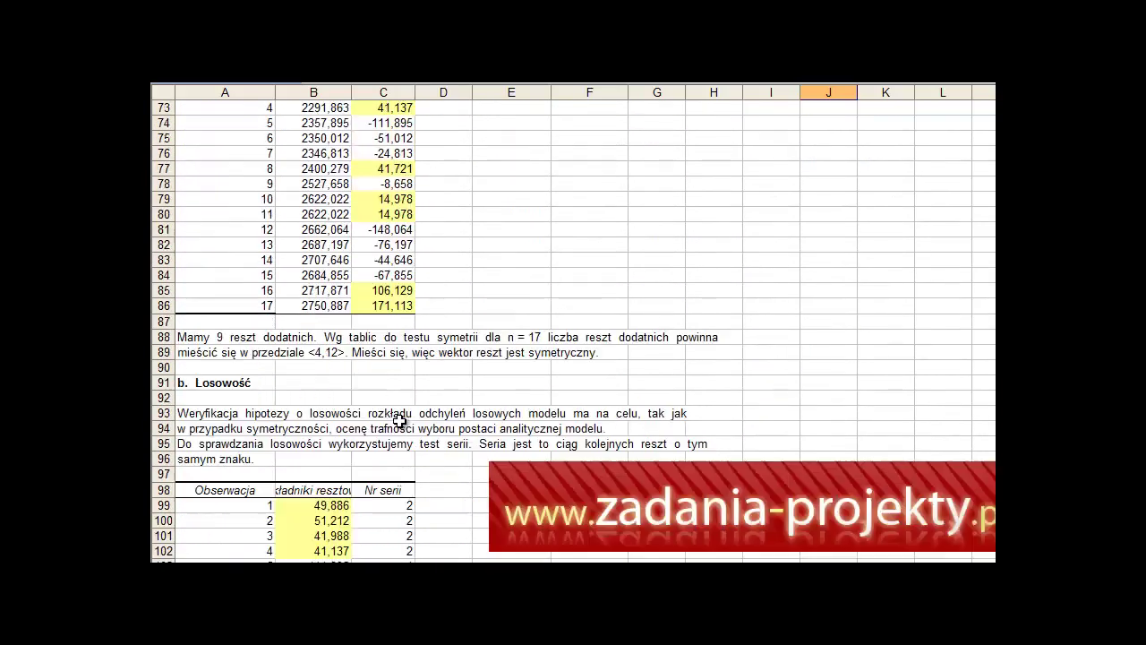
pyautogui.click(380, 369)
pyautogui.hotkey('ctrl', 'v')
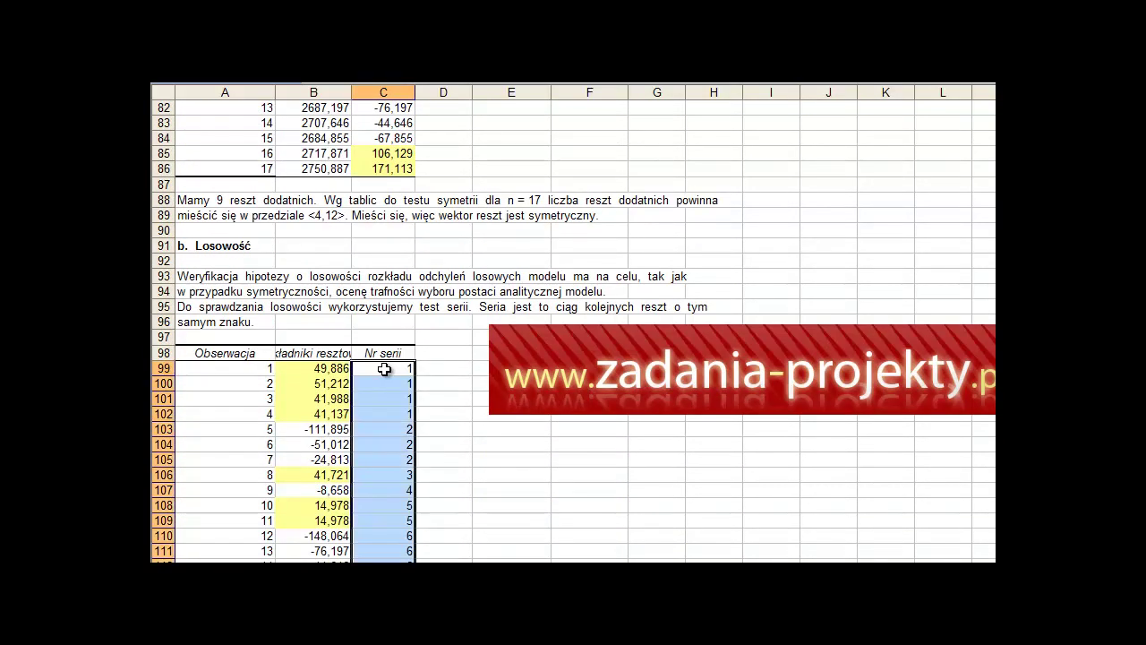
pyautogui.scroll(-2, 384, 367)
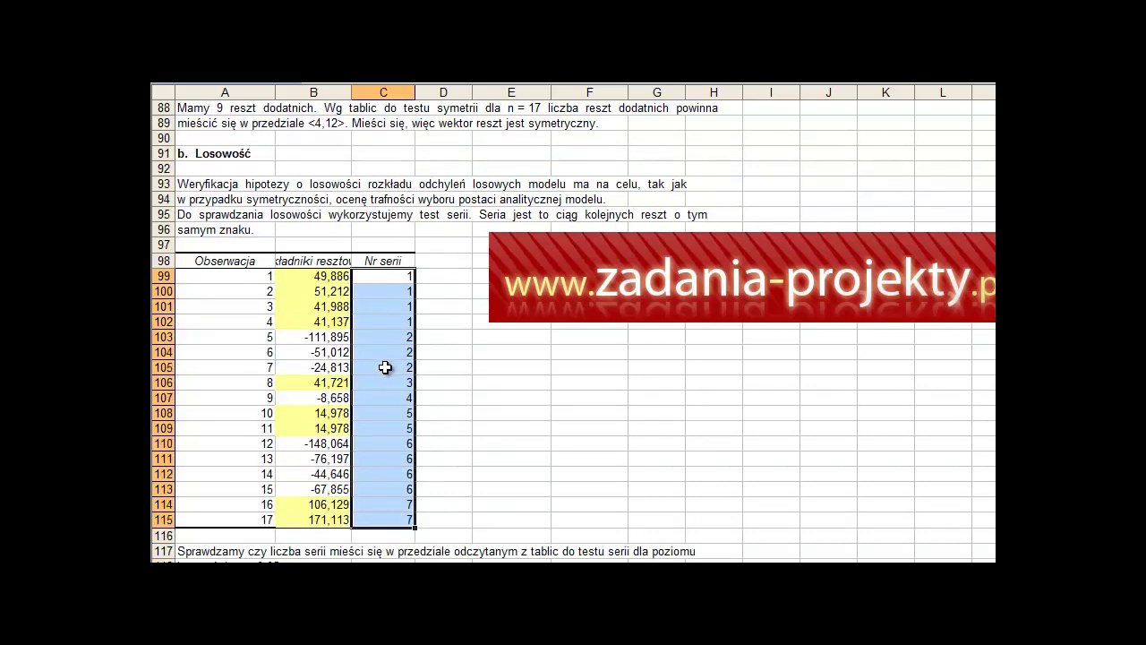
pyautogui.scroll(-2, 385, 367)
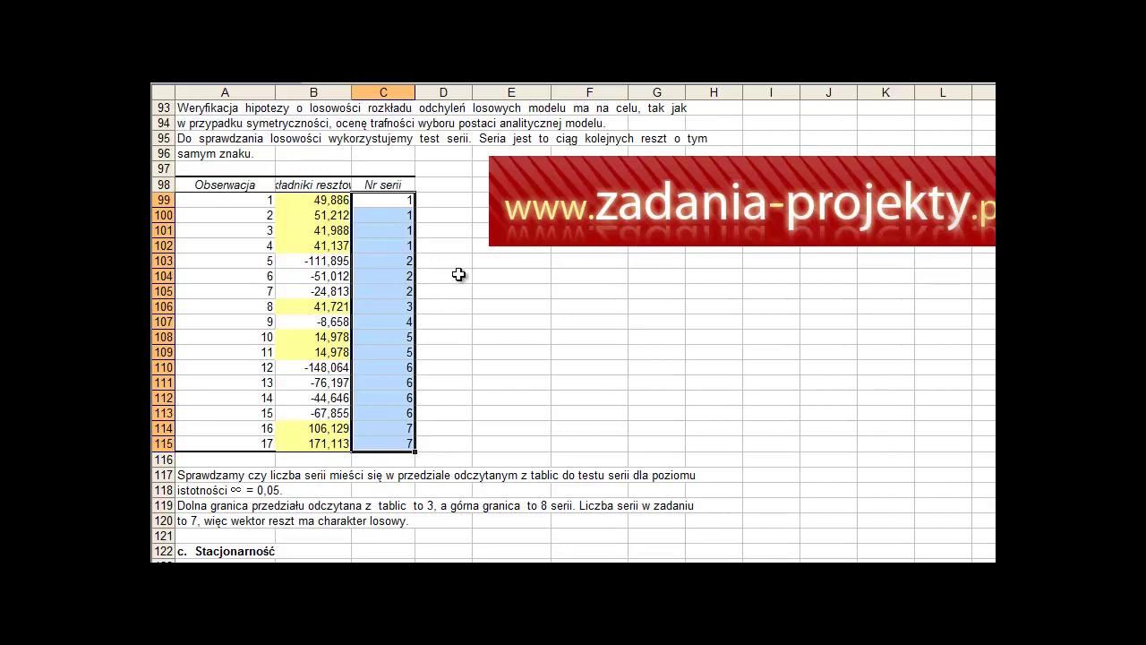
# - Enter the critical limits for the number of series beside the table, 5 in E109 and 13 in F109
pyautogui.click(407, 288)
pyautogui.click(391, 445)
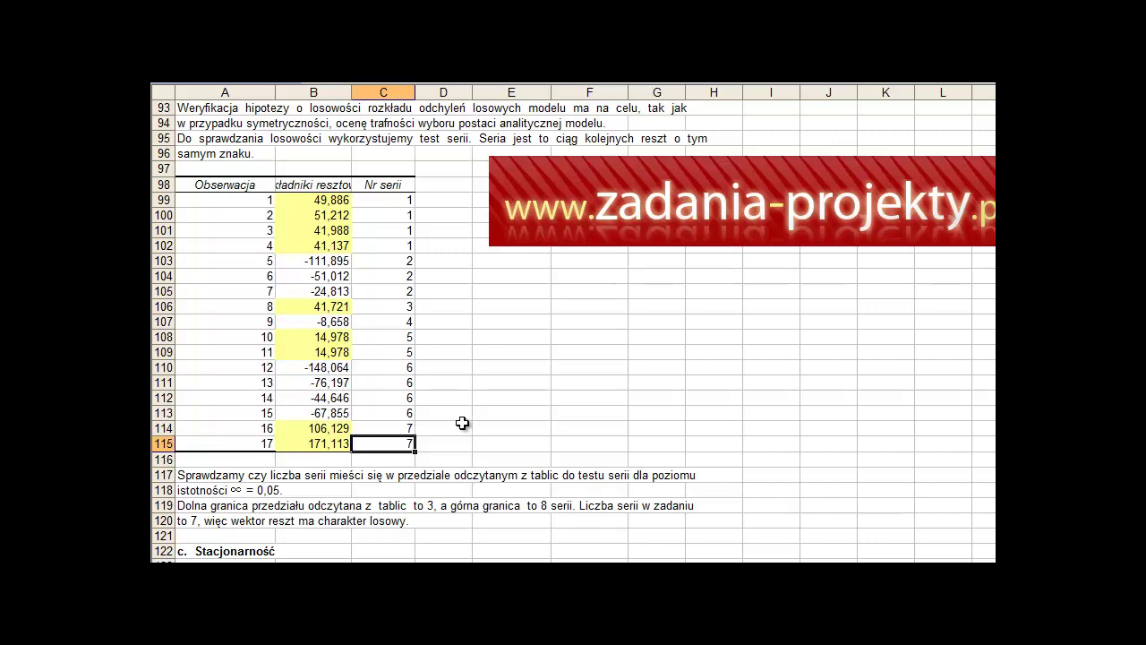
pyautogui.click(503, 353)
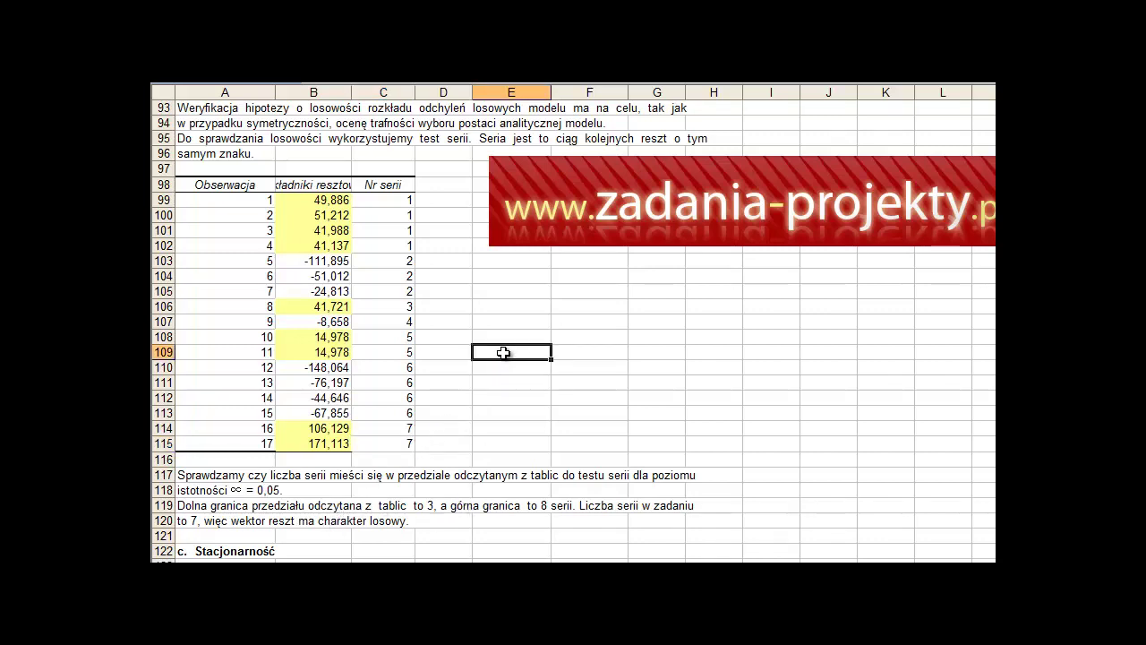
pyautogui.write('5')
pyautogui.press('Tab')
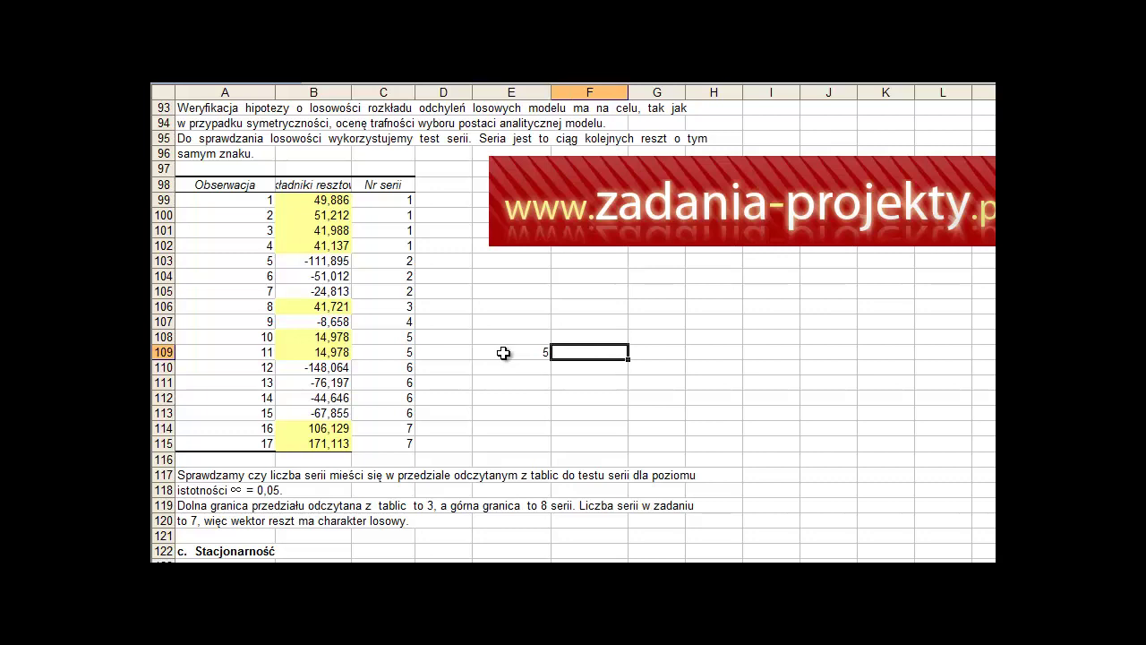
pyautogui.write('13')
pyautogui.click(503, 353)
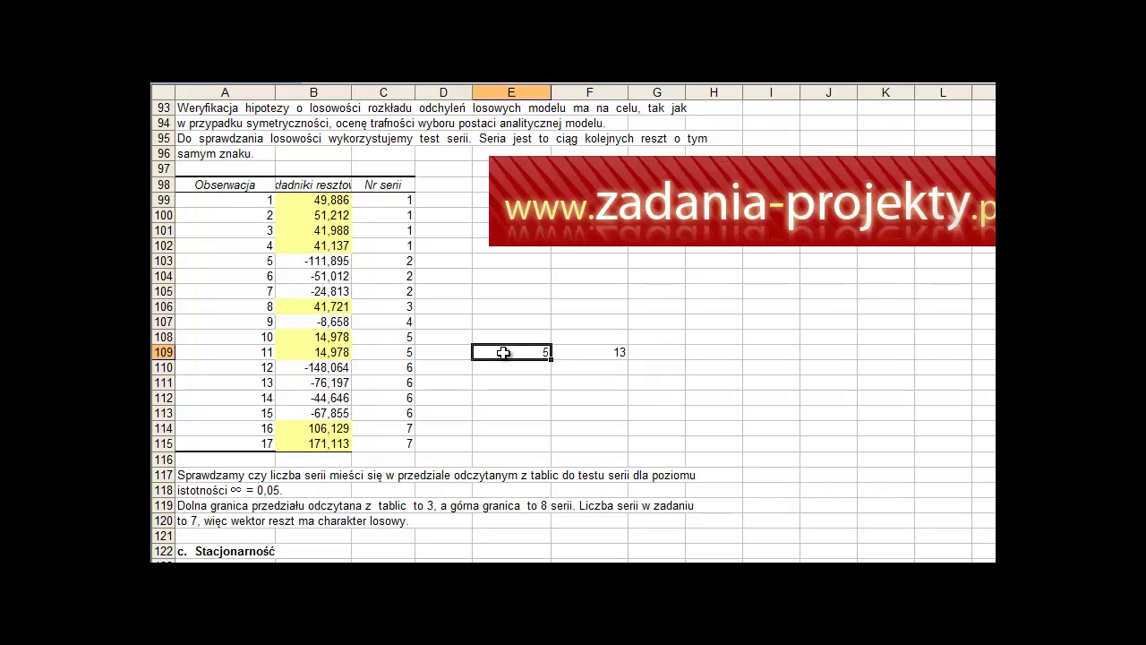
# - Compare the last series number in C115 with the critical limits in E109 and F109
pyautogui.click(392, 446)
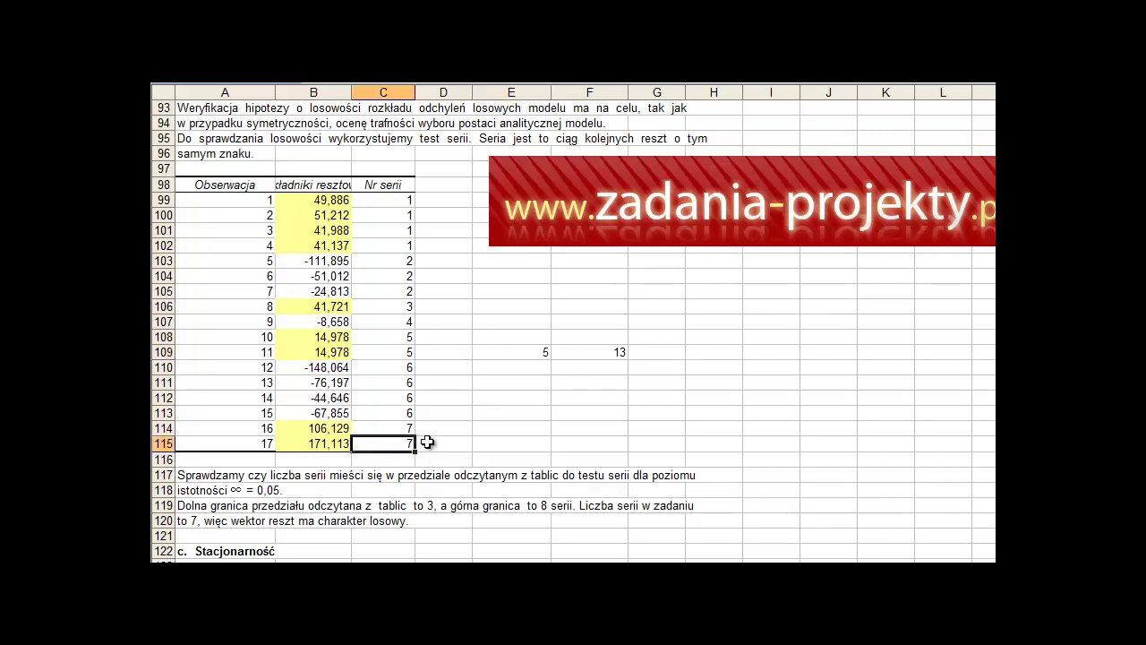
pyautogui.click(539, 357)
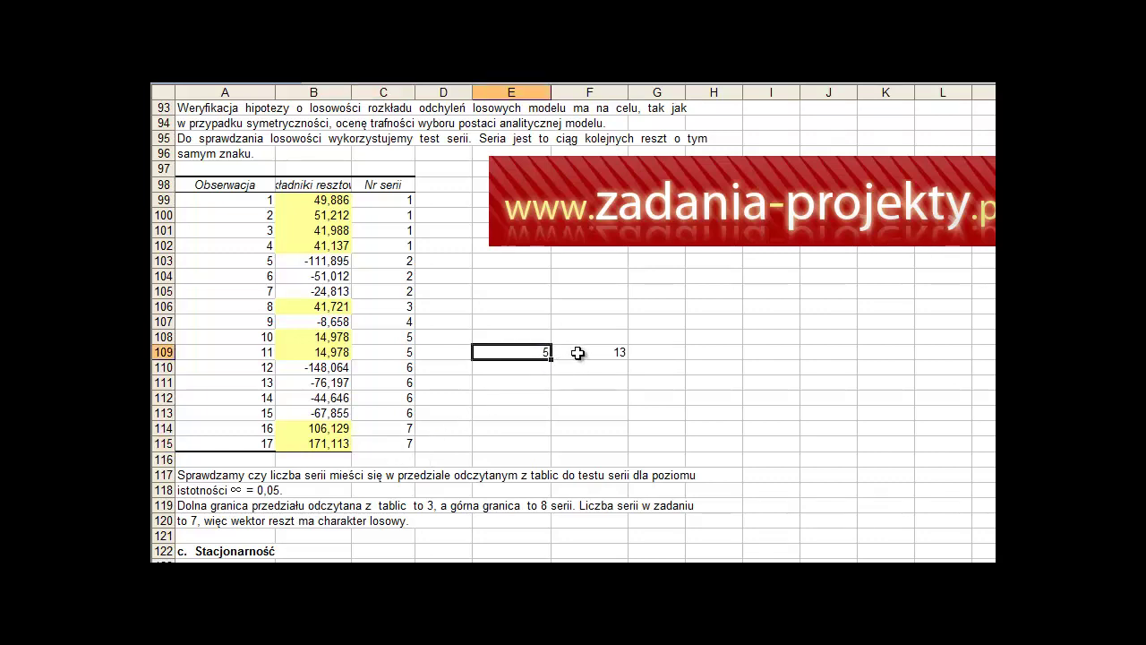
pyautogui.click(578, 352)
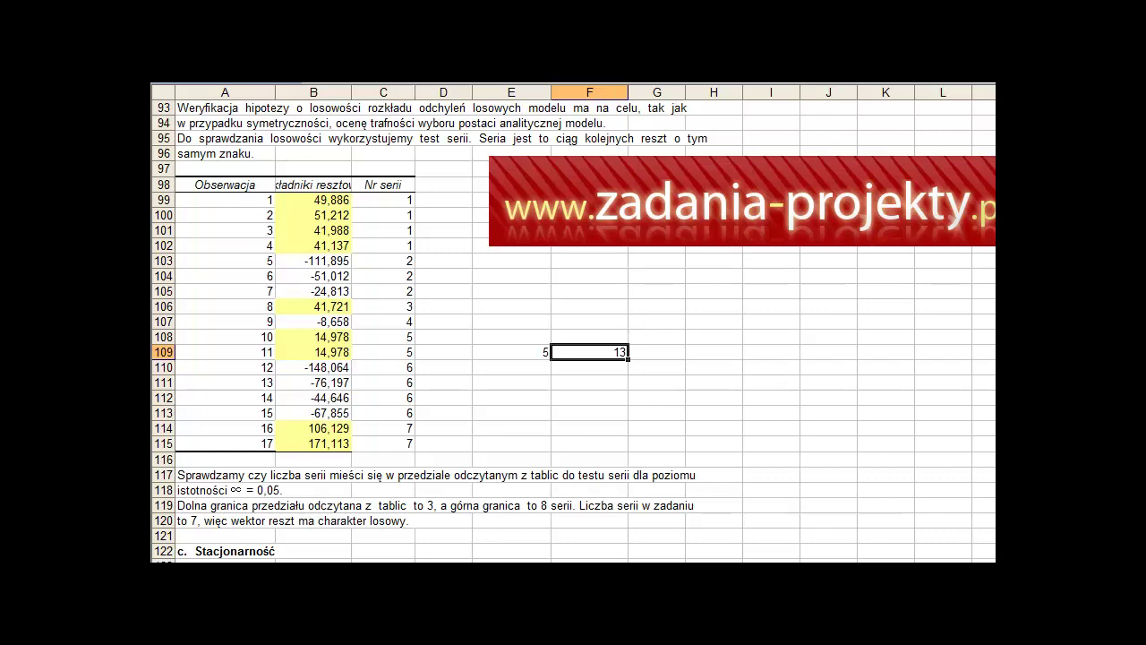
pyautogui.scroll(1, 573, 332)
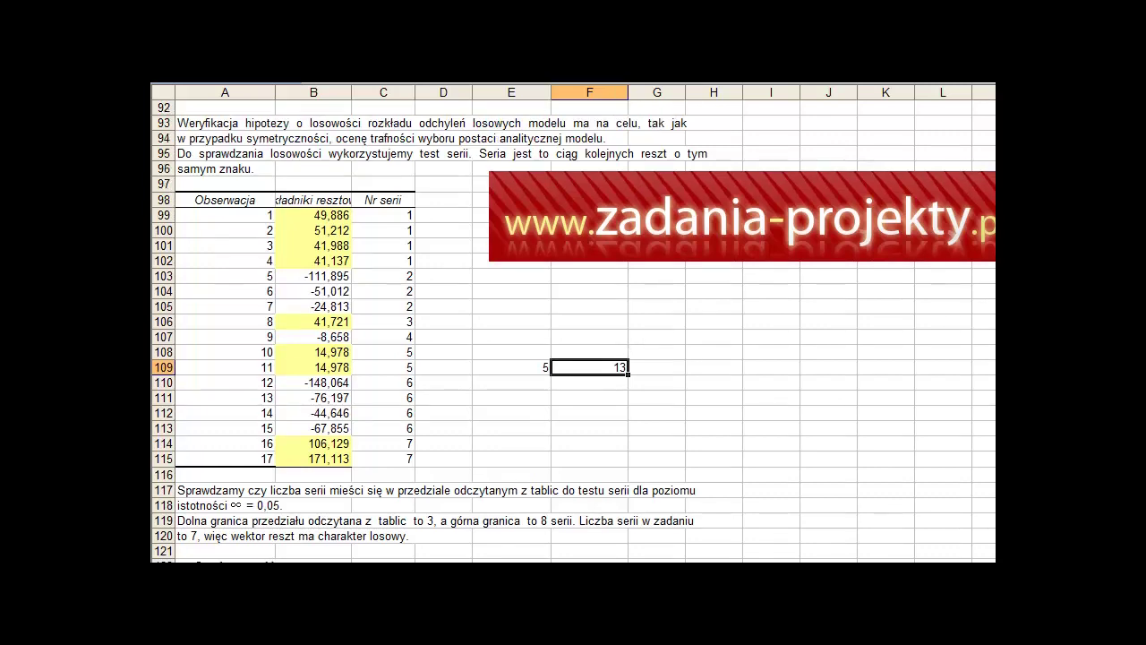